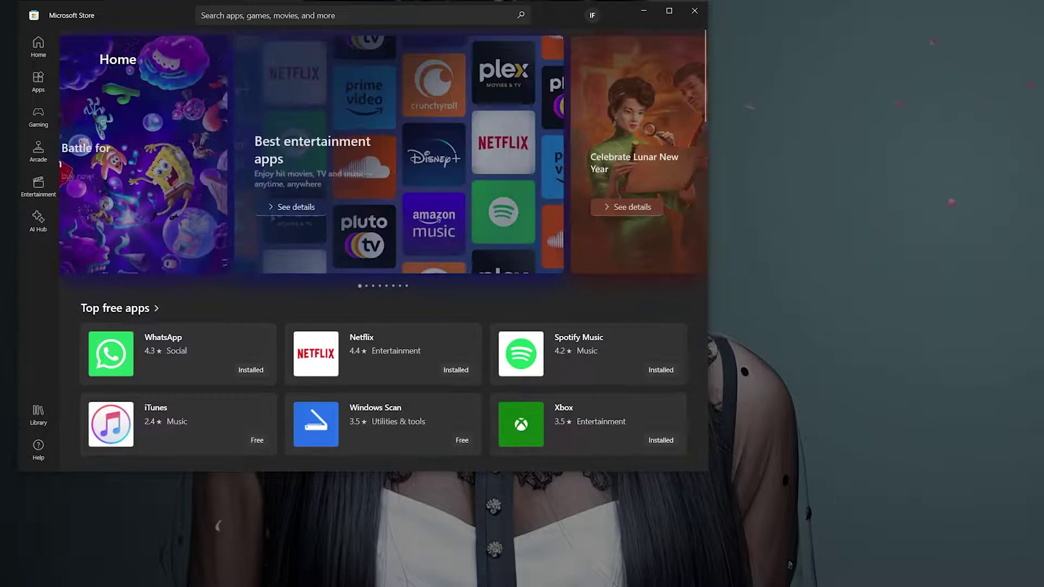
Step: Search the Store for OPENXR, launch OpenXR Tools for Windows Mixed Reality and view its OpenXR Runtime tab
{"action": "left_click", "coordinate": [231, 16]}
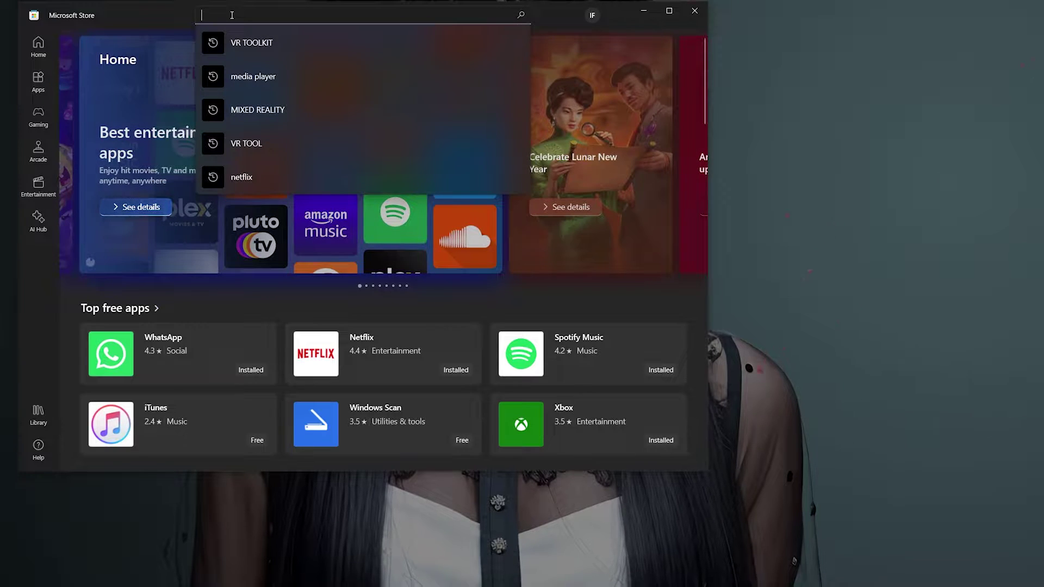
{"action": "type", "text": "OPE"}
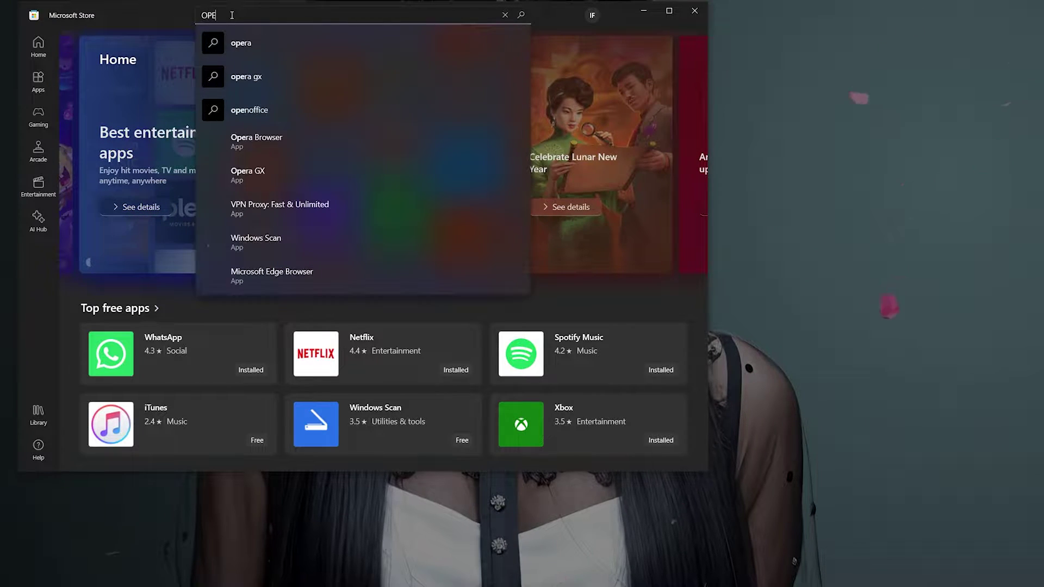
{"action": "type", "text": "NXR"}
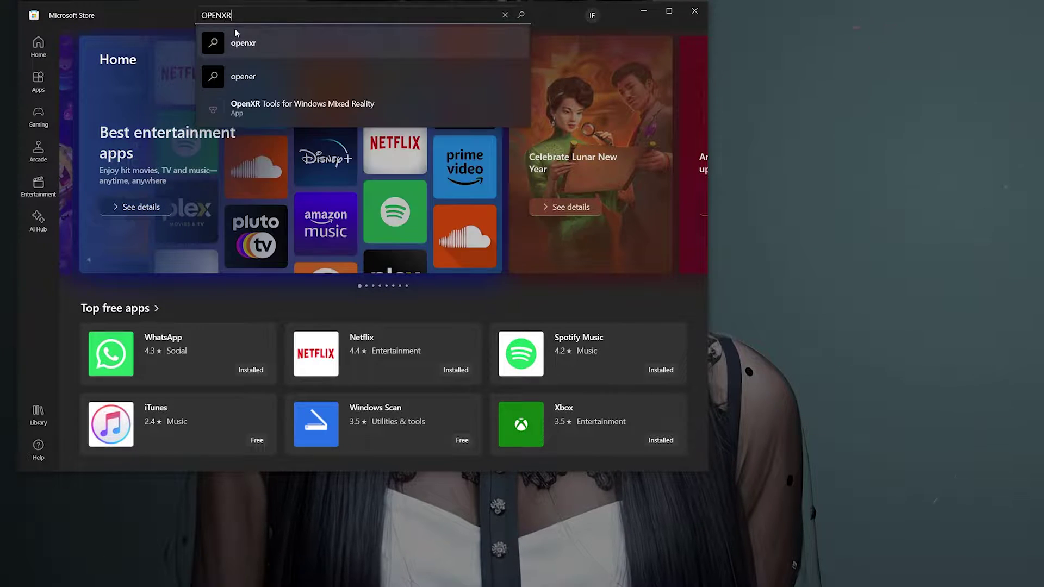
{"action": "left_click", "coordinate": [248, 106]}
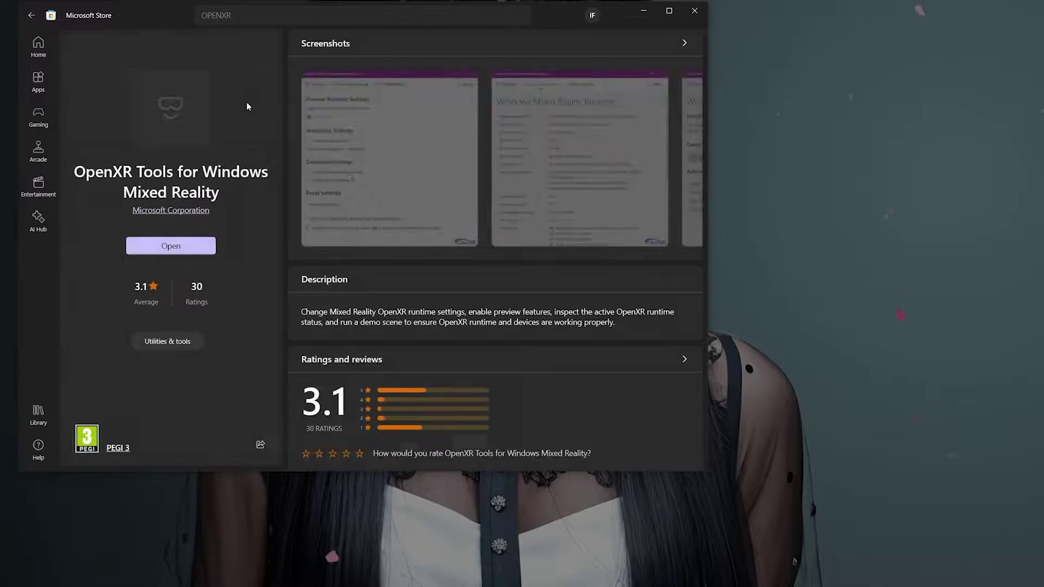
{"action": "left_click", "coordinate": [144, 245]}
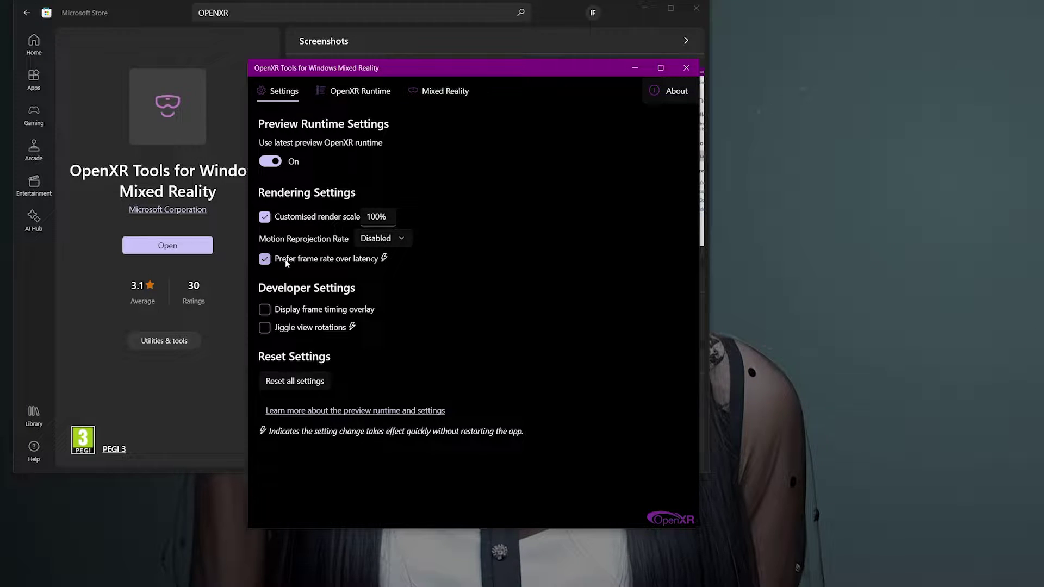
{"action": "left_click", "coordinate": [352, 93]}
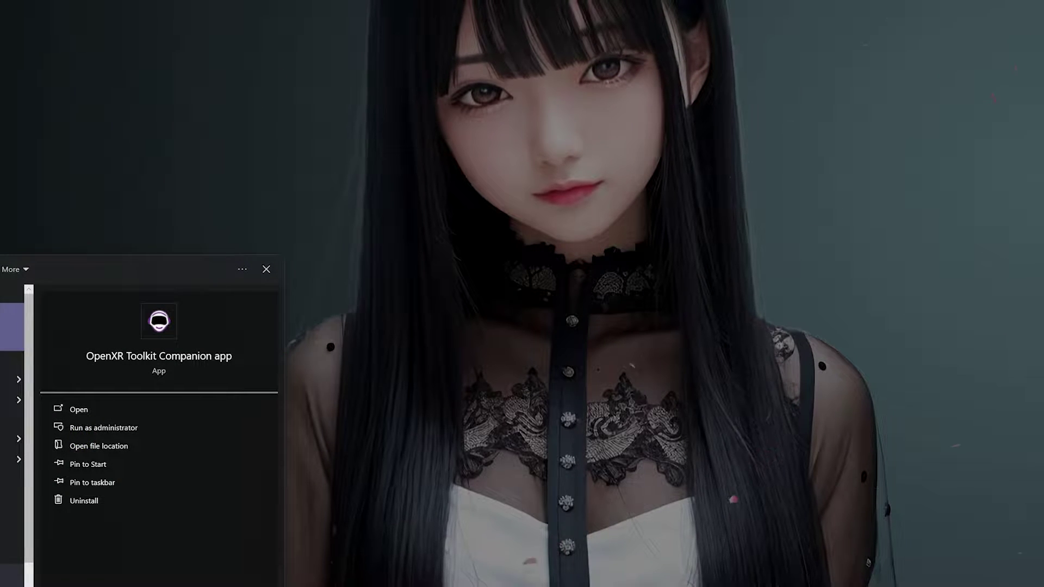
Step: Launch the OpenXR Toolkit Companion app to see v1.3.2 active and the enabled games list
{"action": "key", "text": "Return"}
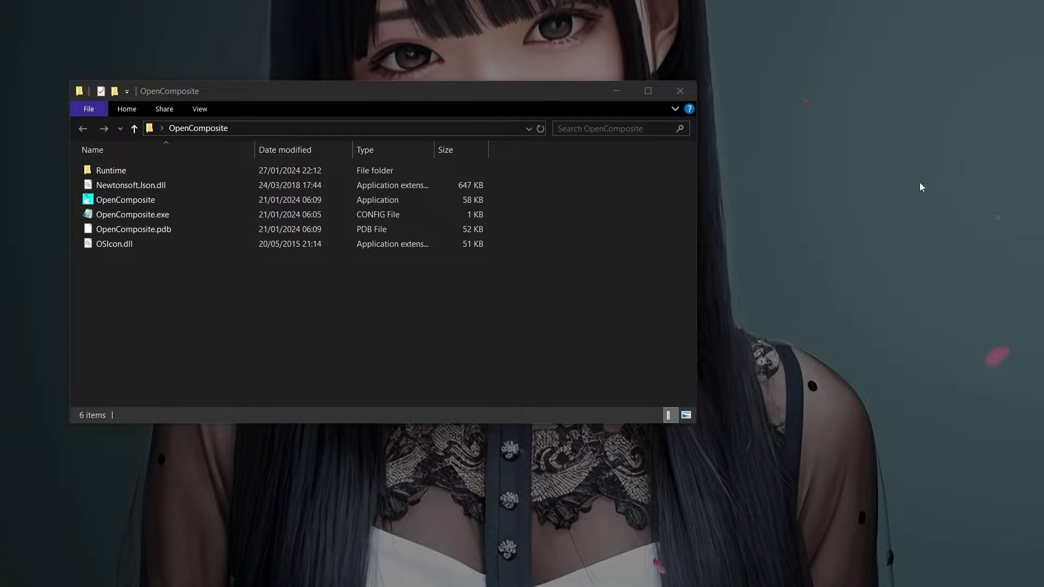
Step: Run OpenComposite.exe as administrator and arrange the Runtime Switcher and folder windows
{"action": "left_click_drag", "start_coordinate": [398, 343], "coordinate": [223, 354]}
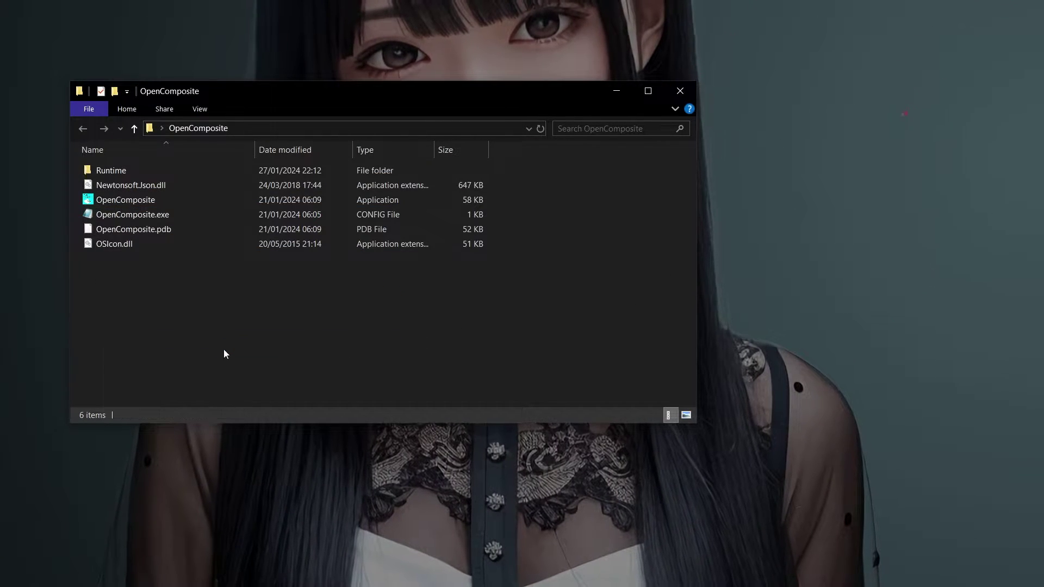
{"action": "left_click", "coordinate": [130, 201]}
{"action": "right_click", "coordinate": [143, 202]}
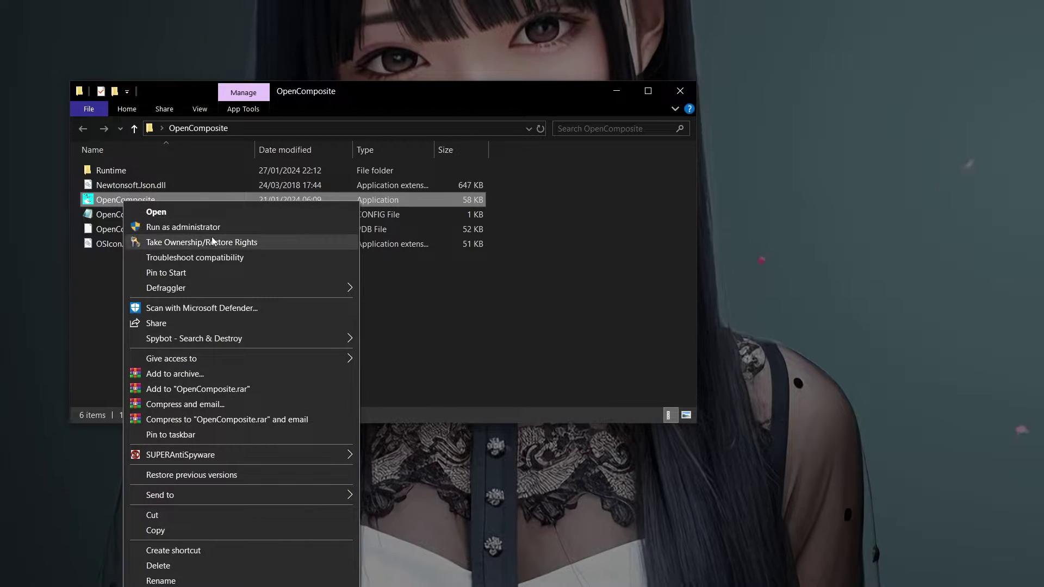
{"action": "left_click", "coordinate": [216, 228]}
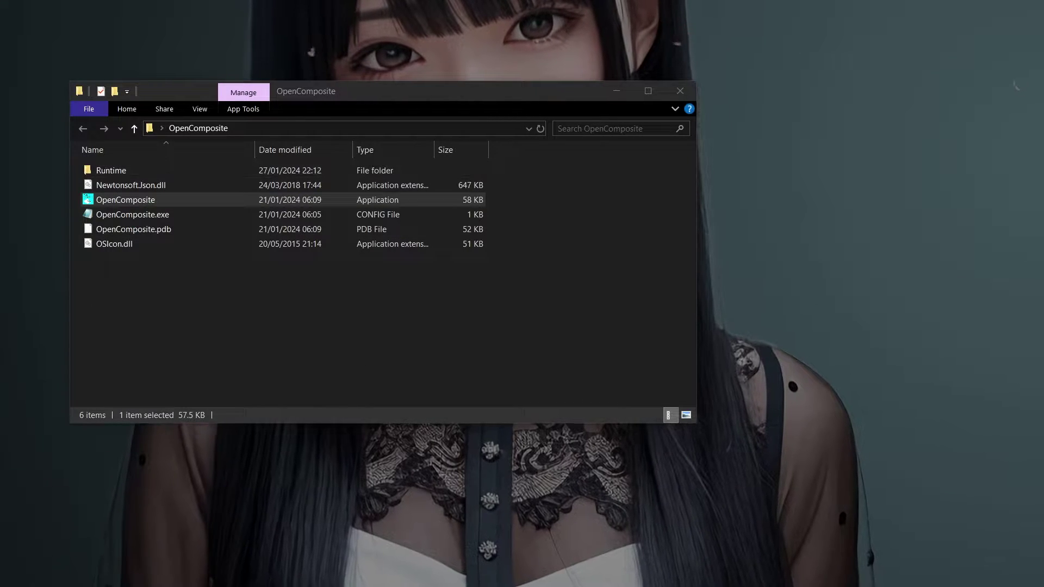
{"action": "left_click_drag", "start_coordinate": [375, 164], "coordinate": [497, 27]}
{"action": "left_click_drag", "start_coordinate": [315, 91], "coordinate": [184, 422]}
{"action": "left_click_drag", "start_coordinate": [449, 31], "coordinate": [368, 164]}
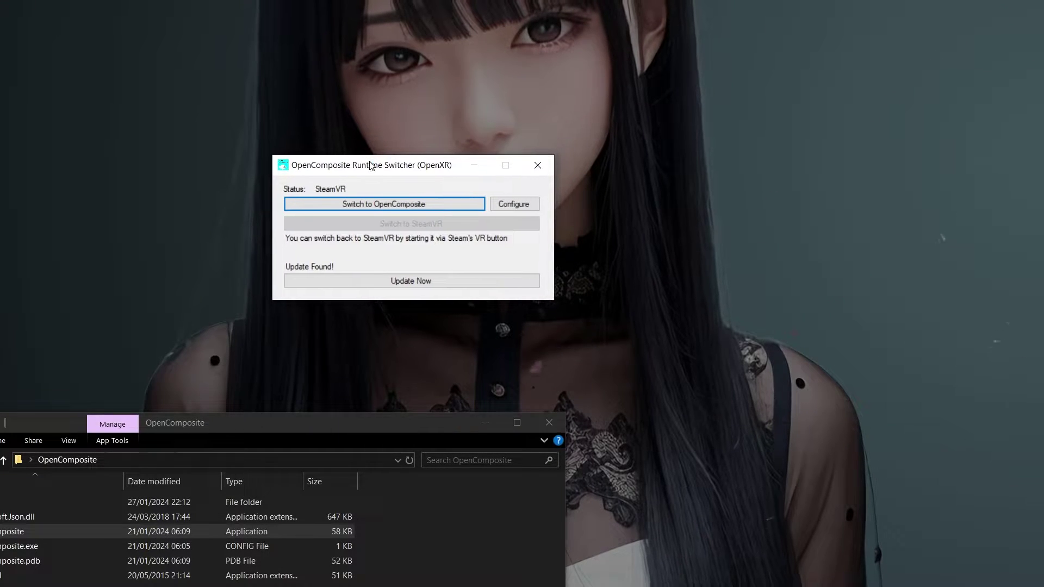
Step: Toggle the active runtime between OpenComposite and SteamVR a few times
{"action": "left_click", "coordinate": [399, 205]}
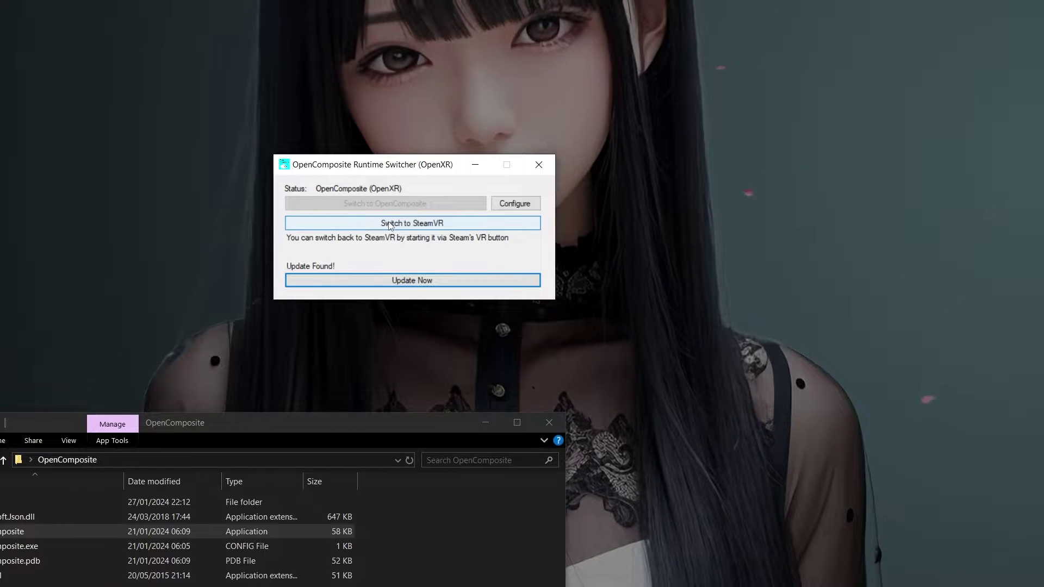
{"action": "left_click", "coordinate": [389, 224]}
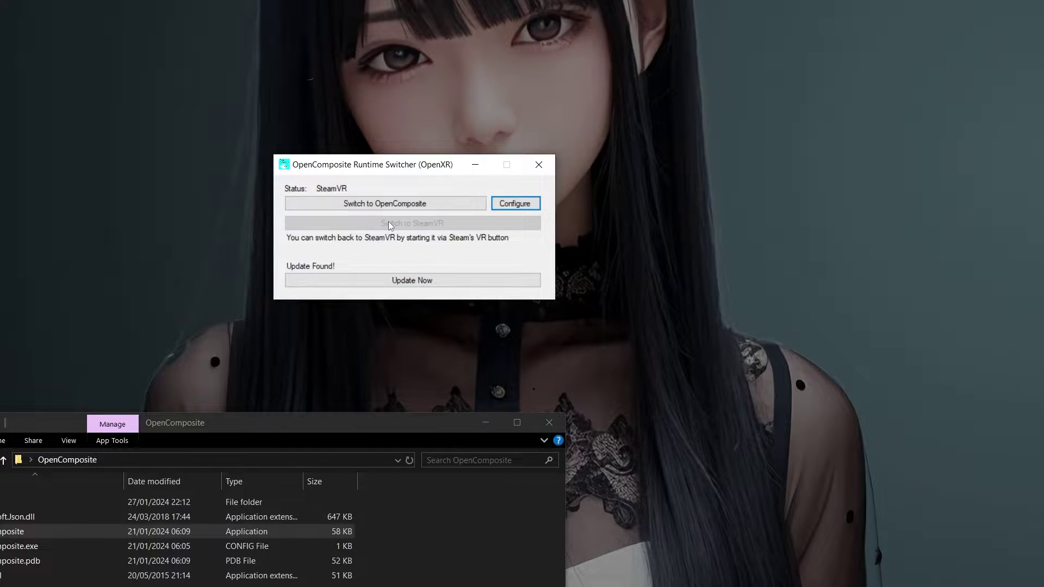
{"action": "left_click", "coordinate": [388, 208]}
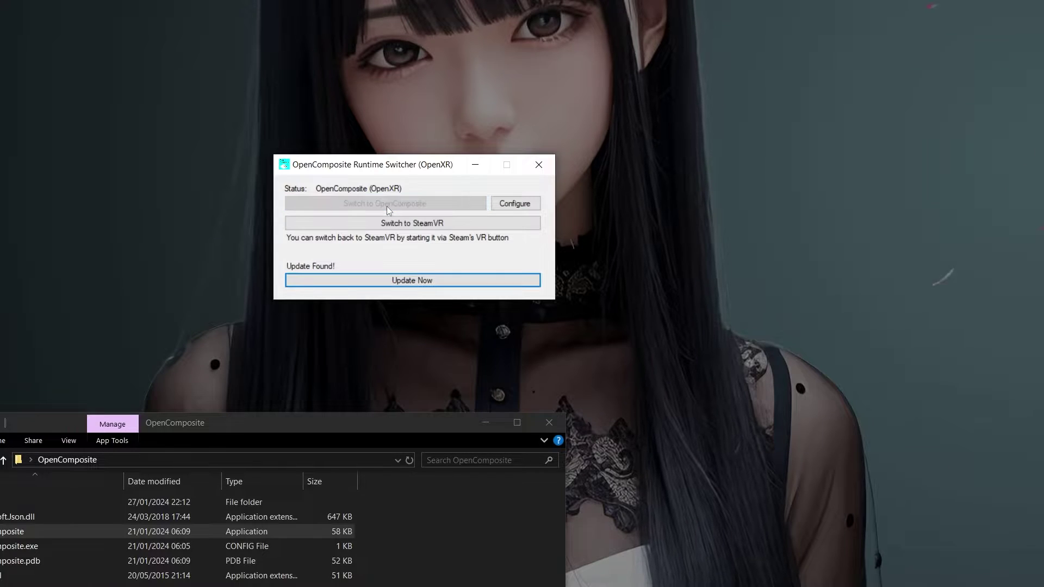
{"action": "left_click", "coordinate": [413, 223]}
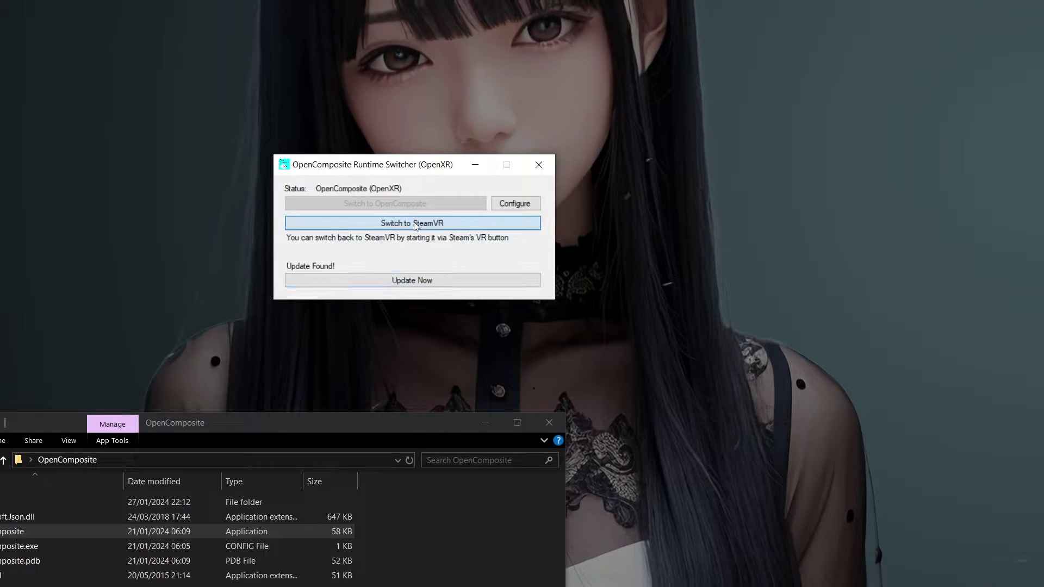
Step: Update OpenComposite, make it the active runtime and close the folder window
{"action": "left_click", "coordinate": [441, 281]}
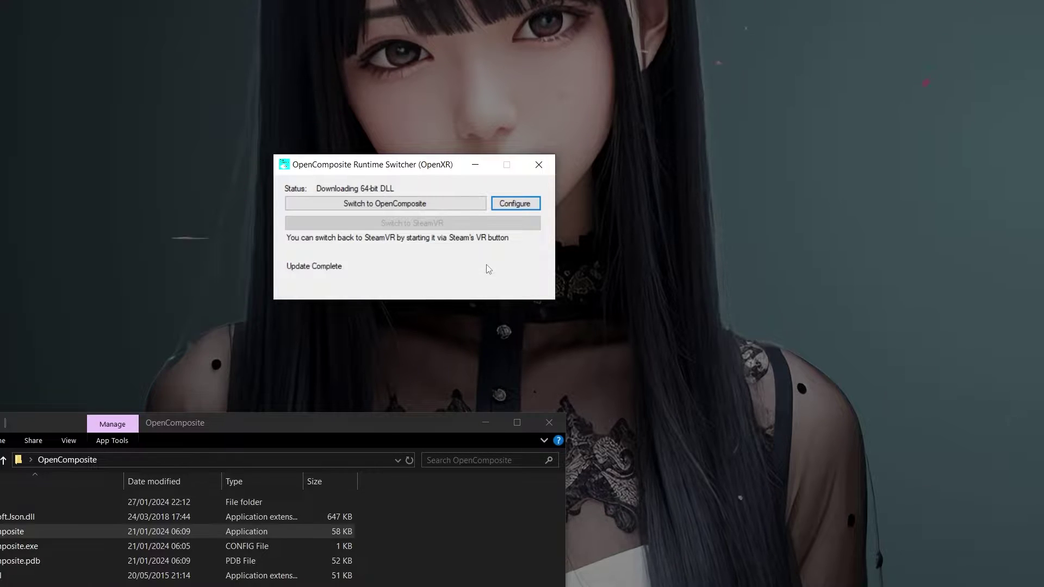
{"action": "left_click", "coordinate": [415, 203]}
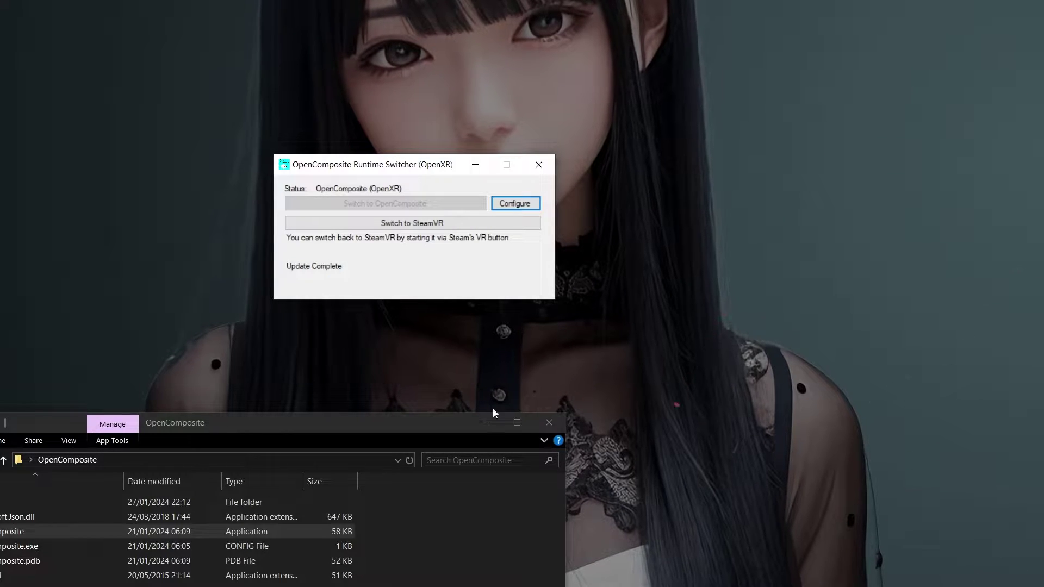
{"action": "left_click", "coordinate": [556, 432]}
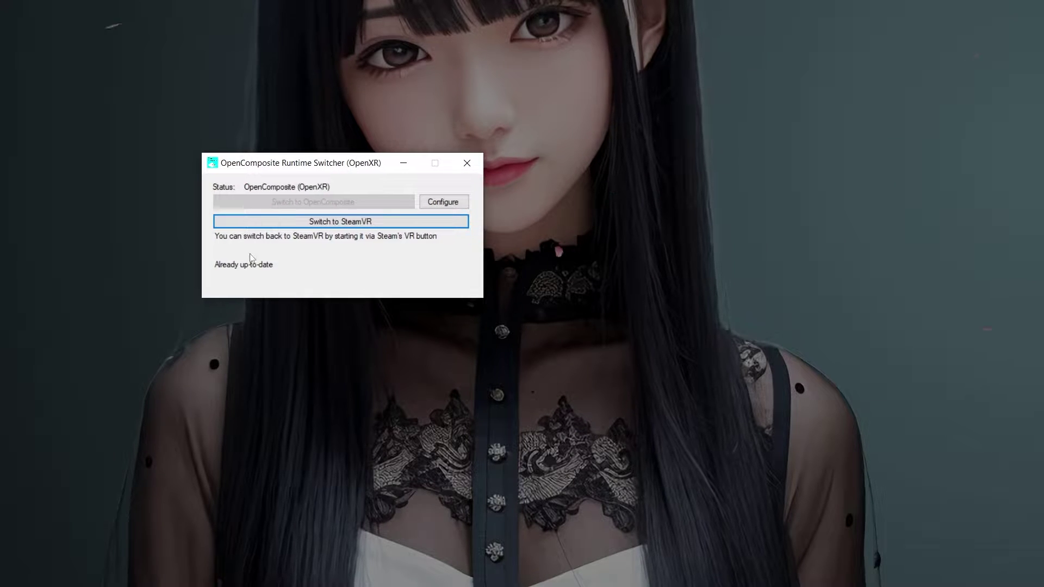
{"action": "left_click", "coordinate": [430, 203]}
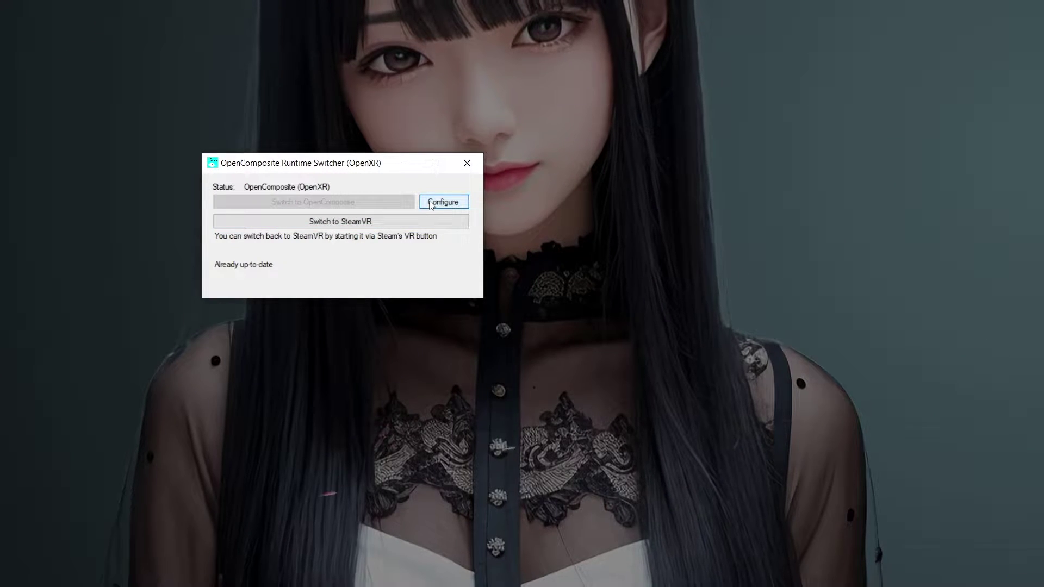
{"action": "left_click_drag", "start_coordinate": [421, 202], "coordinate": [739, 142]}
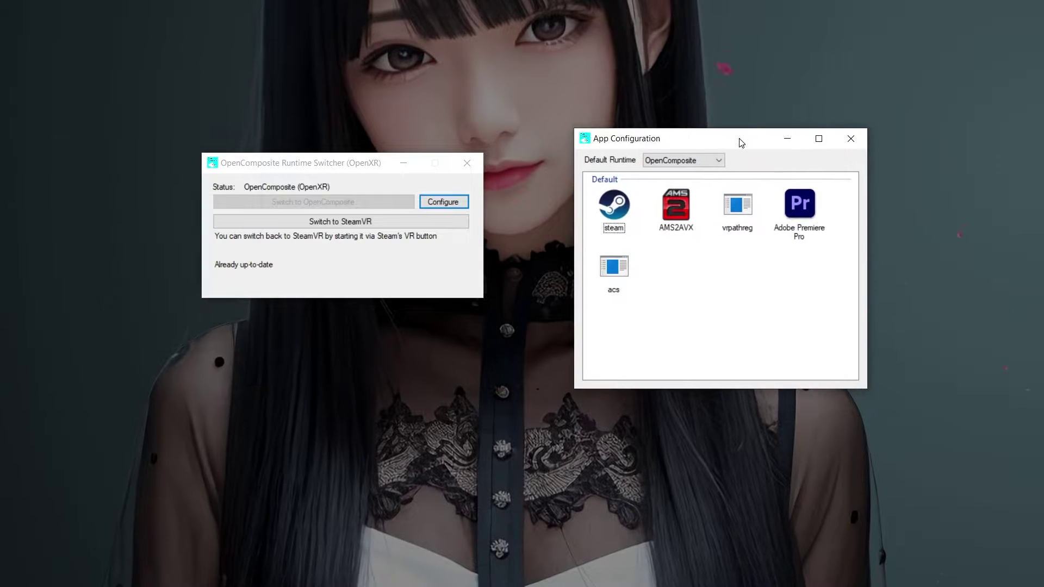
{"action": "left_click", "coordinate": [676, 207]}
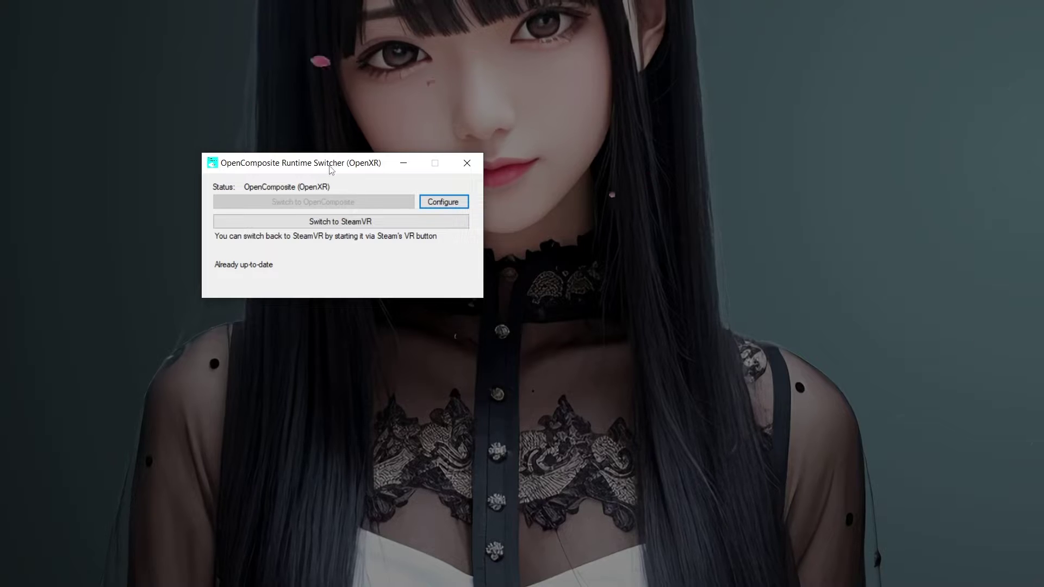
{"action": "left_click_drag", "start_coordinate": [331, 168], "coordinate": [422, 216]}
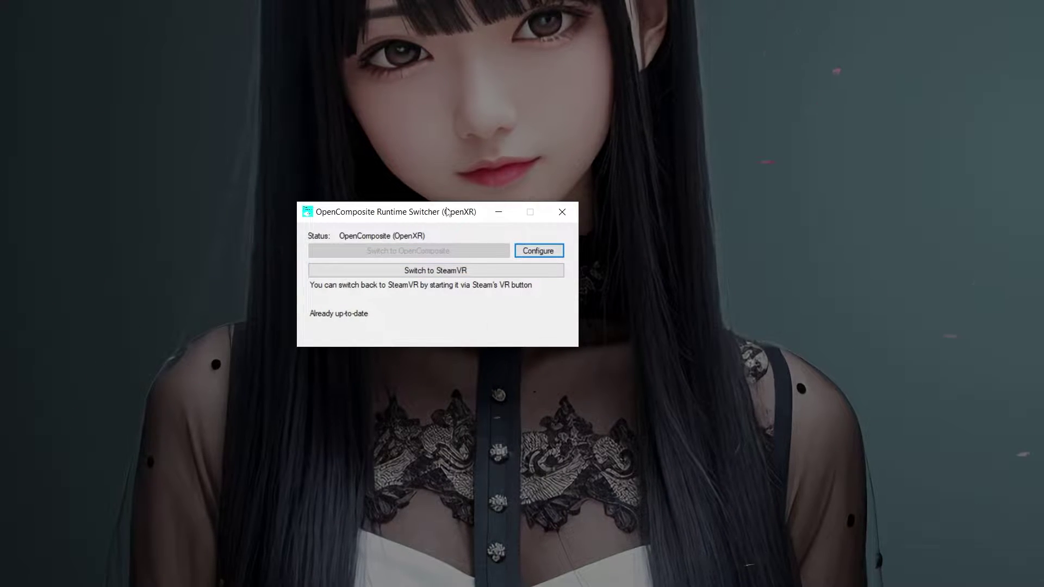
{"action": "left_click_drag", "start_coordinate": [446, 212], "coordinate": [322, 214]}
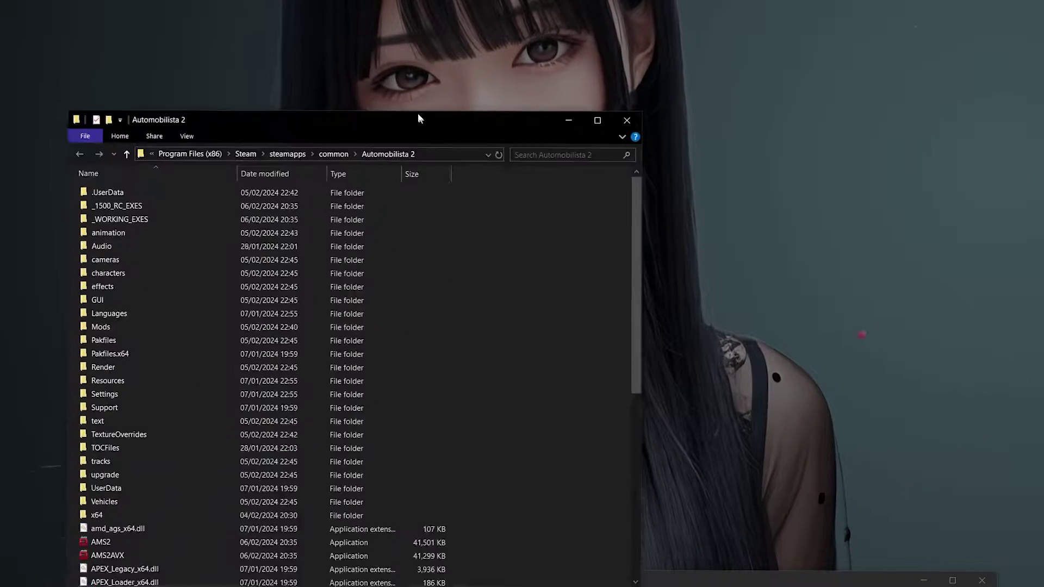
Step: Place the Automobilista 2 and OpenVR DLL folders side by side, then browse from 32 into x64
{"action": "left_click_drag", "start_coordinate": [418, 113], "coordinate": [354, 70]}
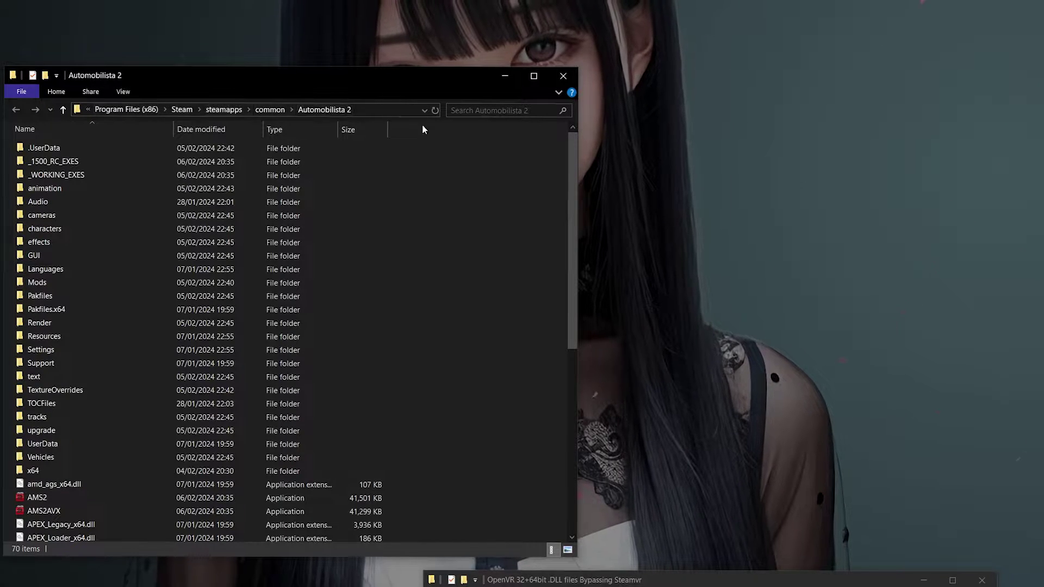
{"action": "left_click_drag", "start_coordinate": [659, 579], "coordinate": [906, 69]}
{"action": "double_click", "coordinate": [699, 141]}
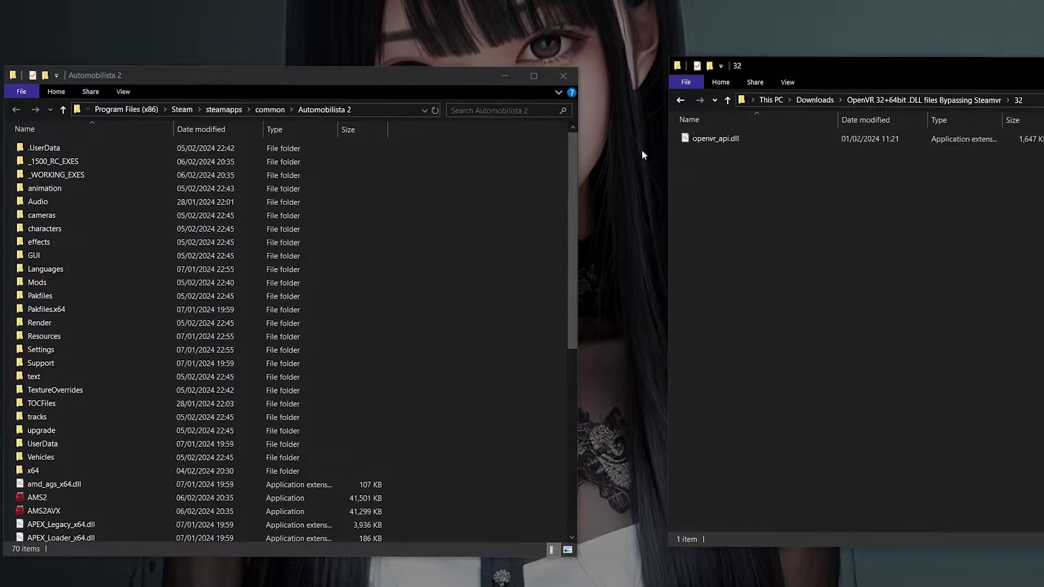
{"action": "left_click_drag", "start_coordinate": [709, 140], "coordinate": [44, 476]}
{"action": "key", "text": "BackSpace"}
{"action": "double_click", "coordinate": [735, 156]}
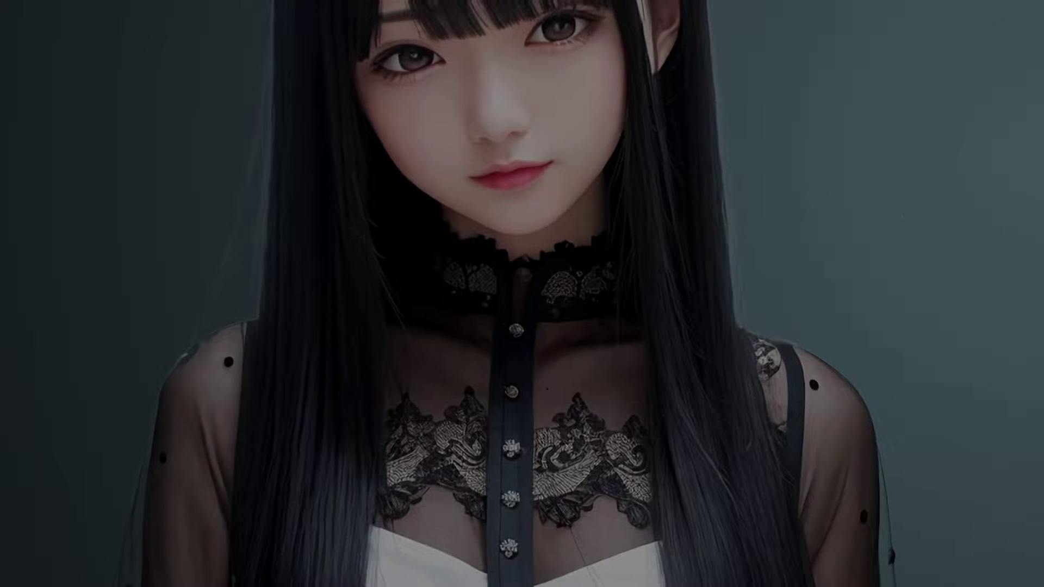
Step: Launch NVIDIA Control Panel from the desktop menu and open its Program Settings
{"action": "right_click", "coordinate": [645, 251]}
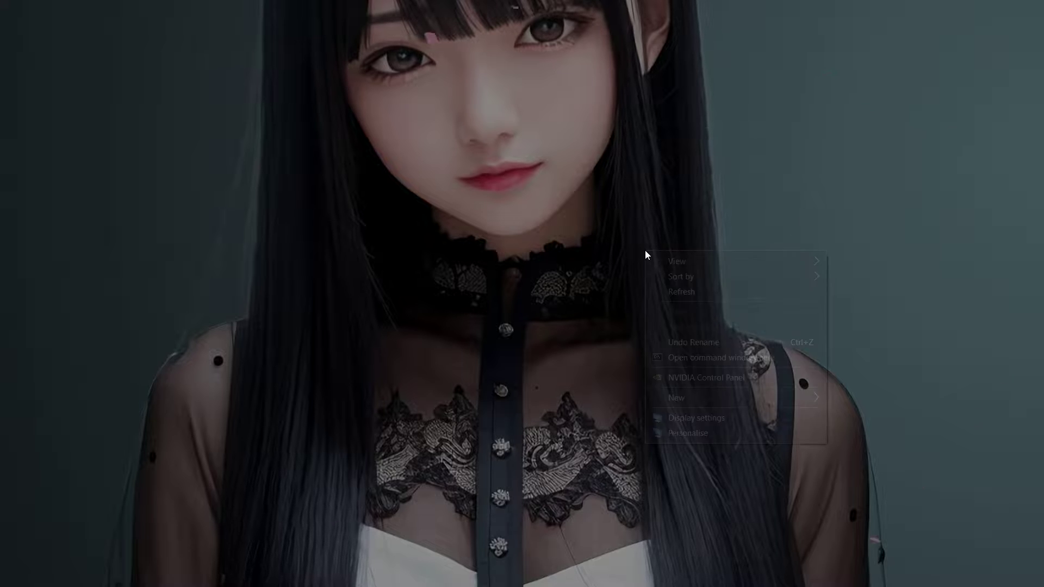
{"action": "left_click", "coordinate": [644, 194]}
{"action": "right_click", "coordinate": [630, 149]}
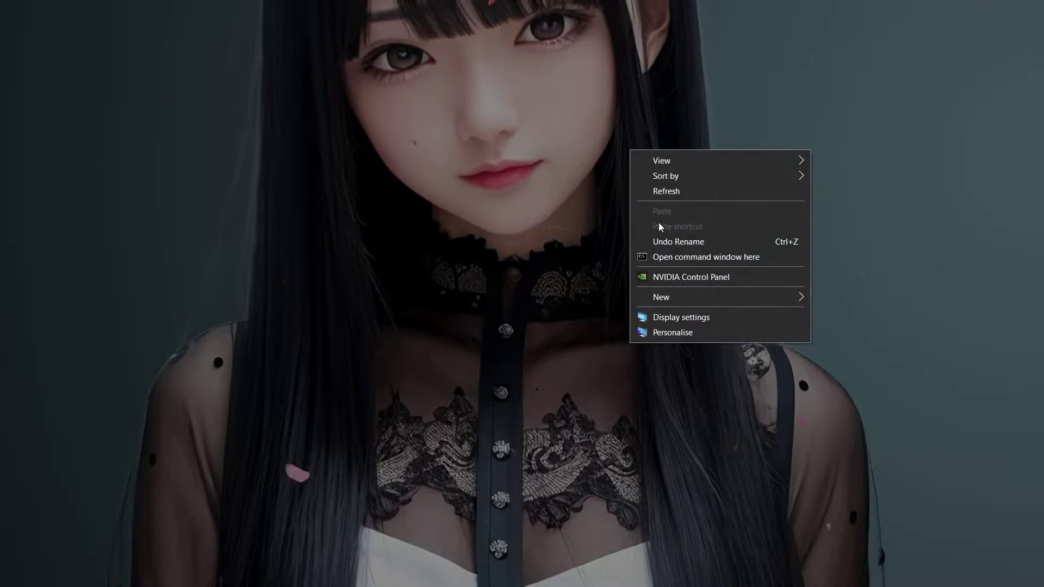
{"action": "left_click", "coordinate": [689, 278]}
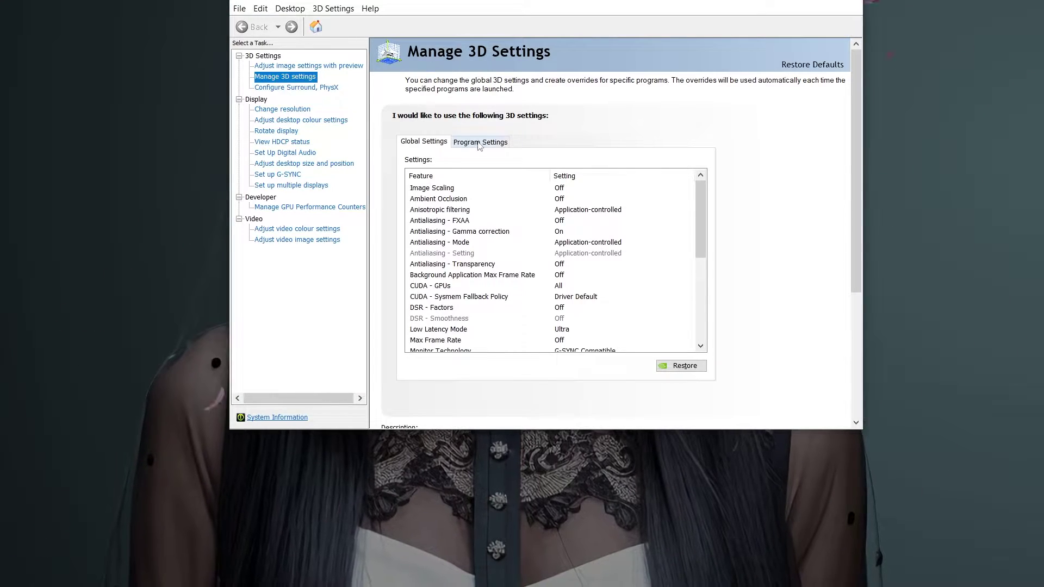
{"action": "left_click", "coordinate": [479, 144]}
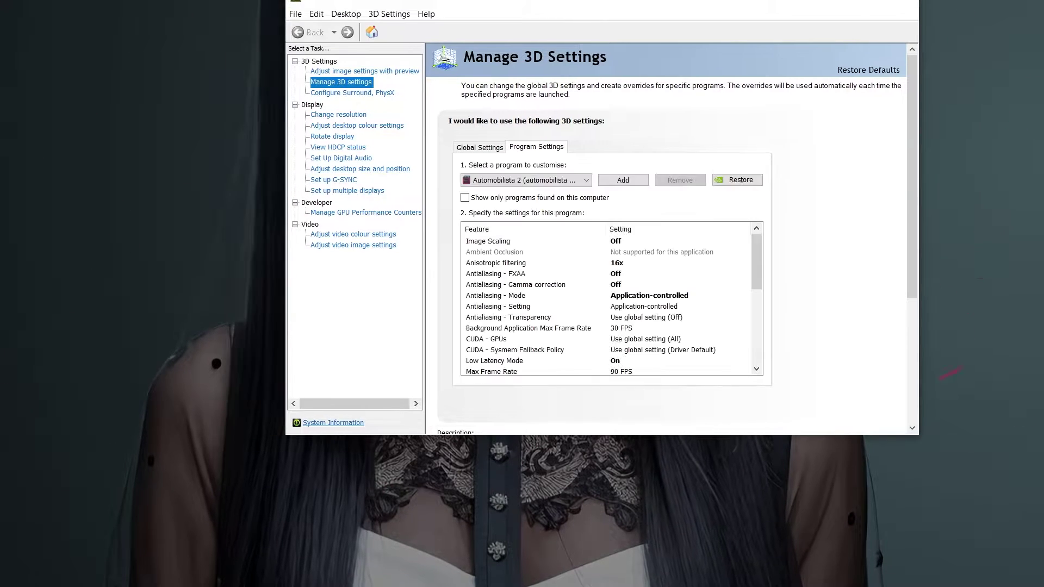
Step: Cancel adding a new program and keep Automobilista 2 selected in the program list
{"action": "left_click", "coordinate": [623, 194]}
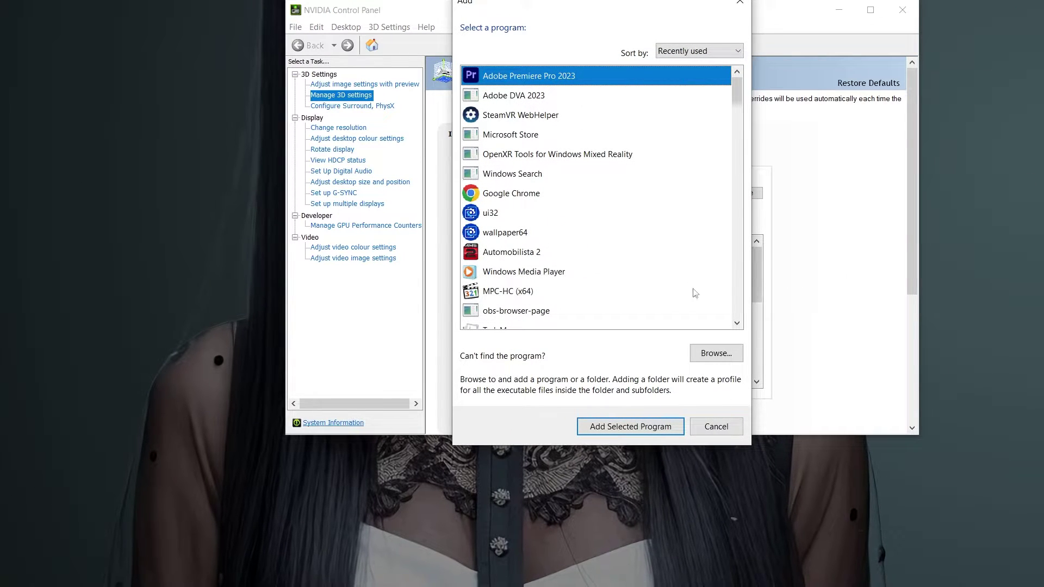
{"action": "left_click", "coordinate": [714, 354]}
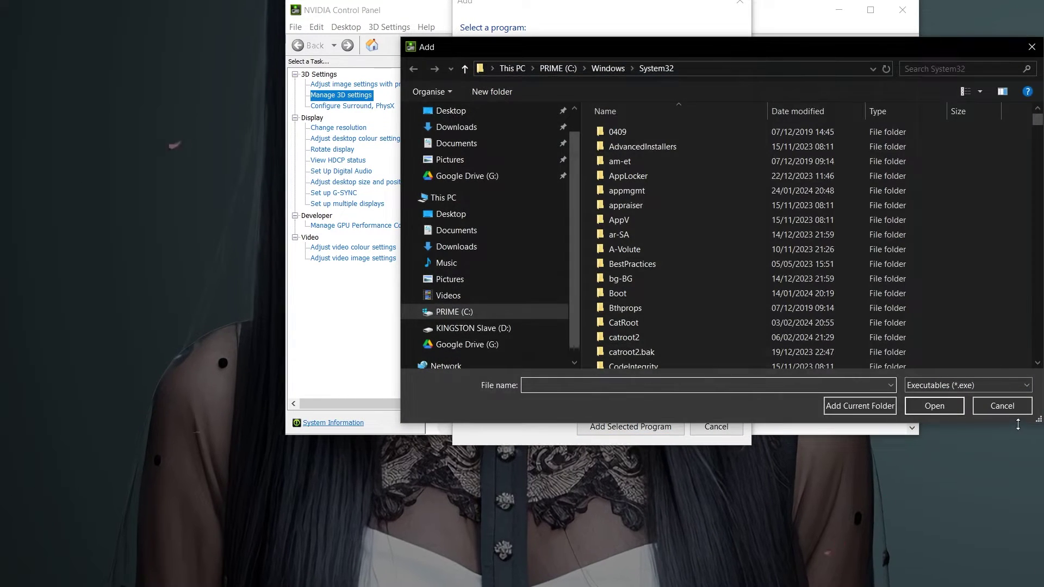
{"action": "left_click", "coordinate": [980, 412]}
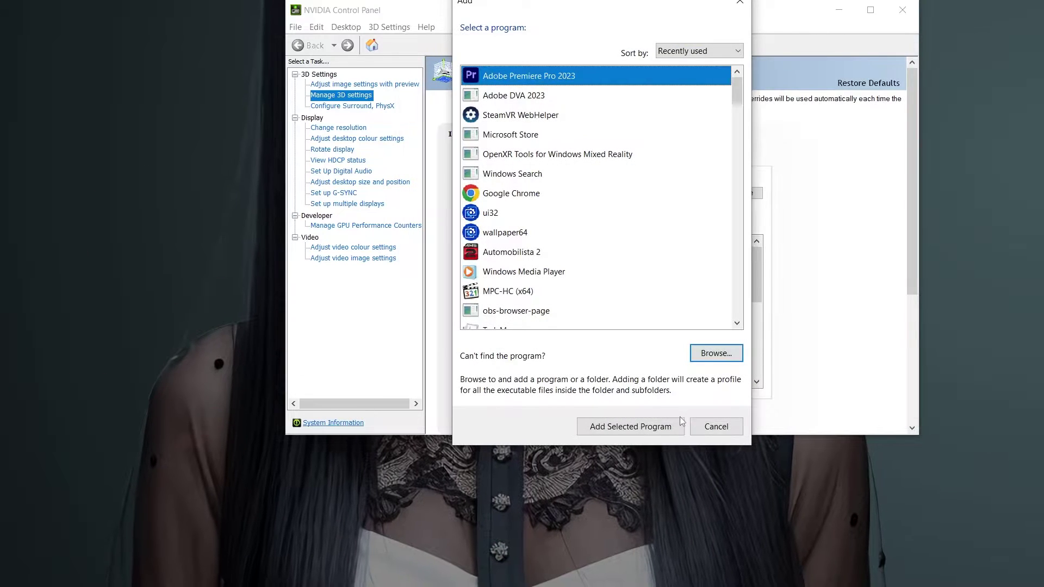
{"action": "left_click", "coordinate": [721, 429]}
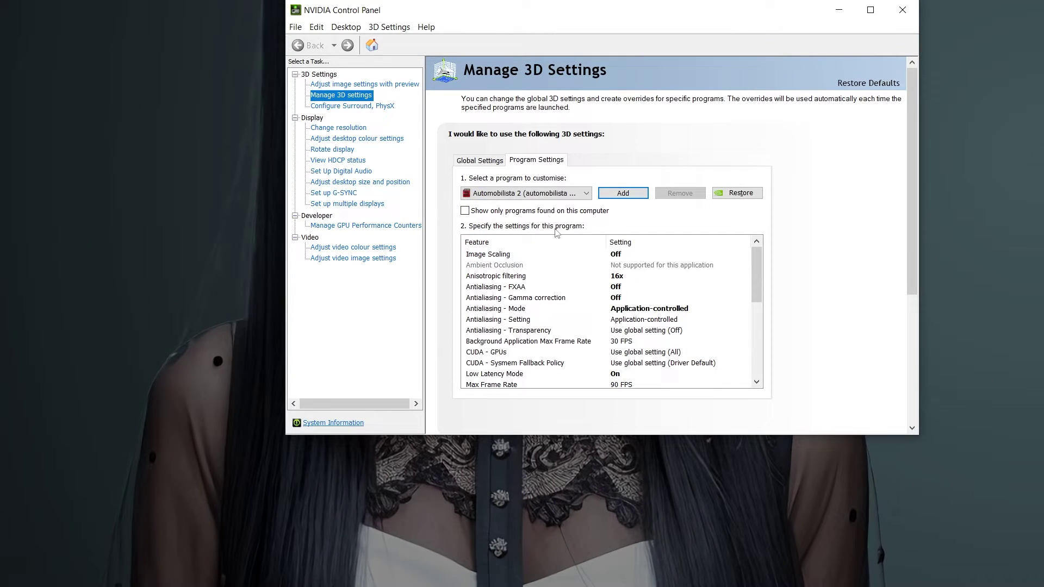
{"action": "left_click", "coordinate": [578, 194]}
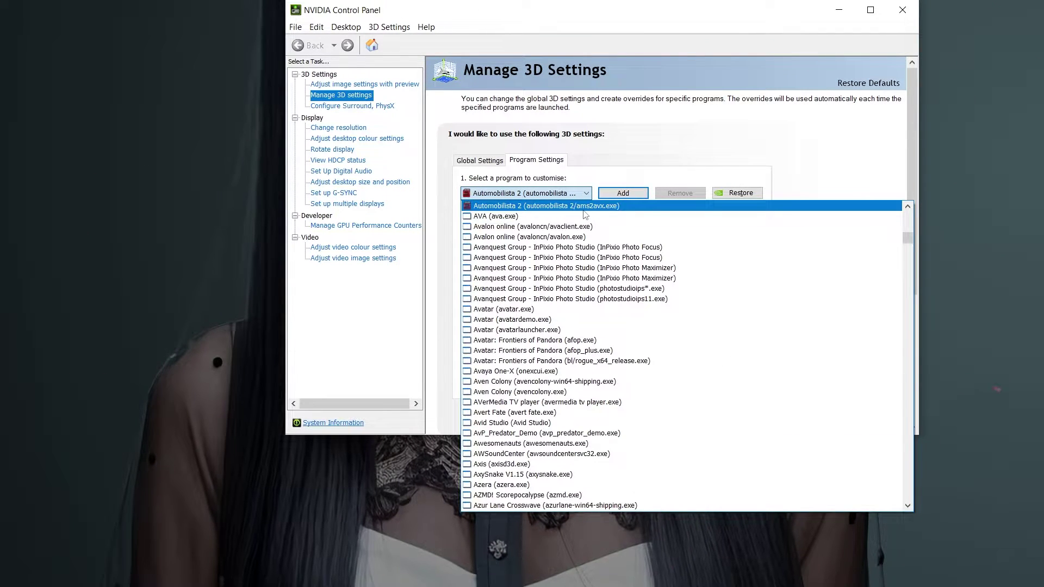
{"action": "left_click", "coordinate": [648, 126]}
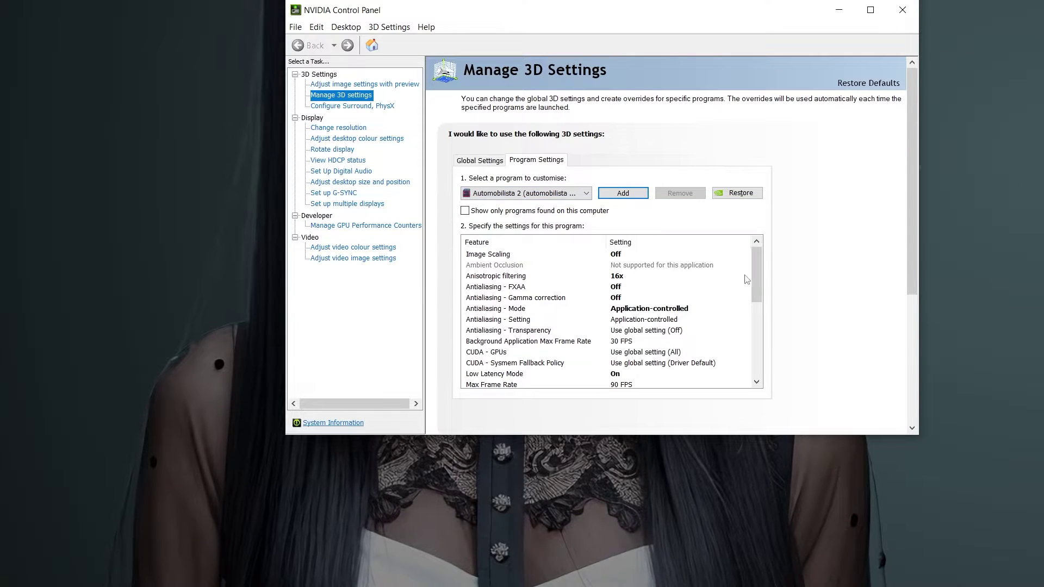
Step: Reposition the control panel and scroll through Automobilista 2's 3D settings
{"action": "left_click_drag", "start_coordinate": [735, 12], "coordinate": [862, 0]}
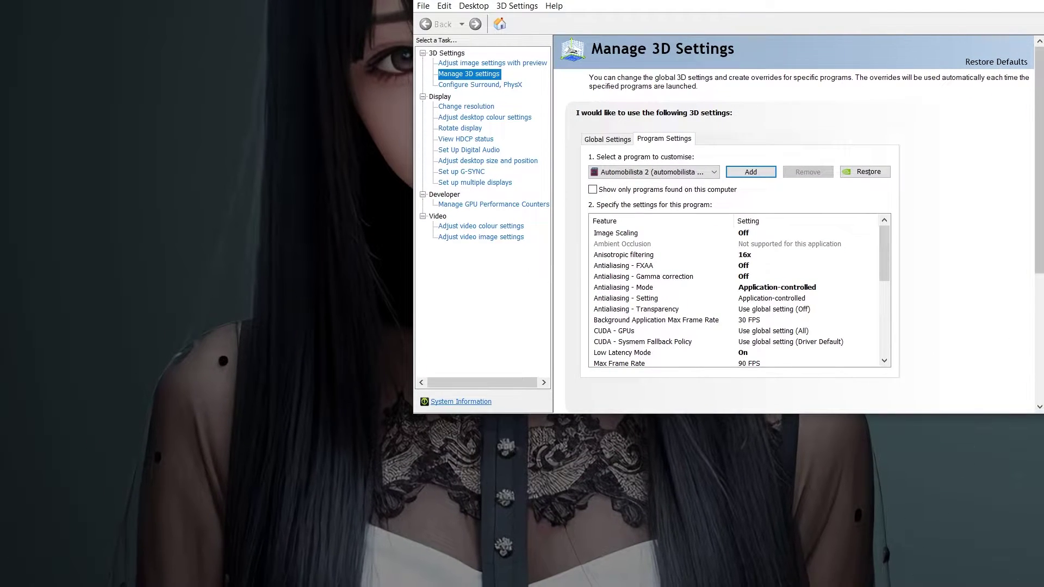
{"action": "left_click_drag", "start_coordinate": [1041, 413], "coordinate": [1043, 534]}
{"action": "scroll", "coordinate": [882, 239], "scroll_direction": "down", "scroll_amount": 1}
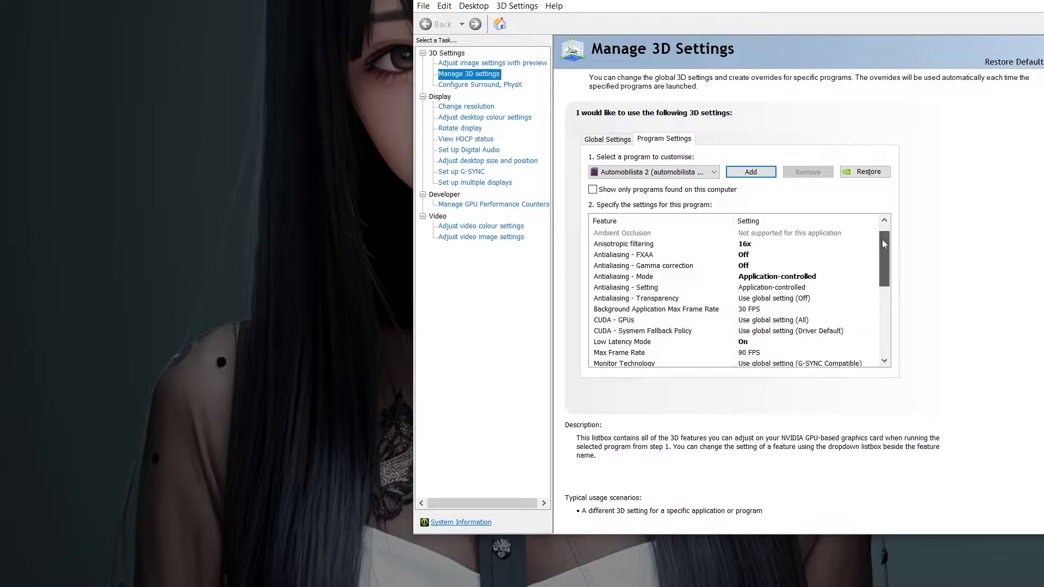
{"action": "scroll", "coordinate": [880, 228], "scroll_direction": "up", "scroll_amount": 1}
{"action": "mouse_move", "coordinate": [880, 234]}
{"action": "left_mouse_down"}
{"action": "mouse_move", "coordinate": [888, 310]}
{"action": "mouse_move", "coordinate": [887, 233]}
{"action": "left_mouse_up"}
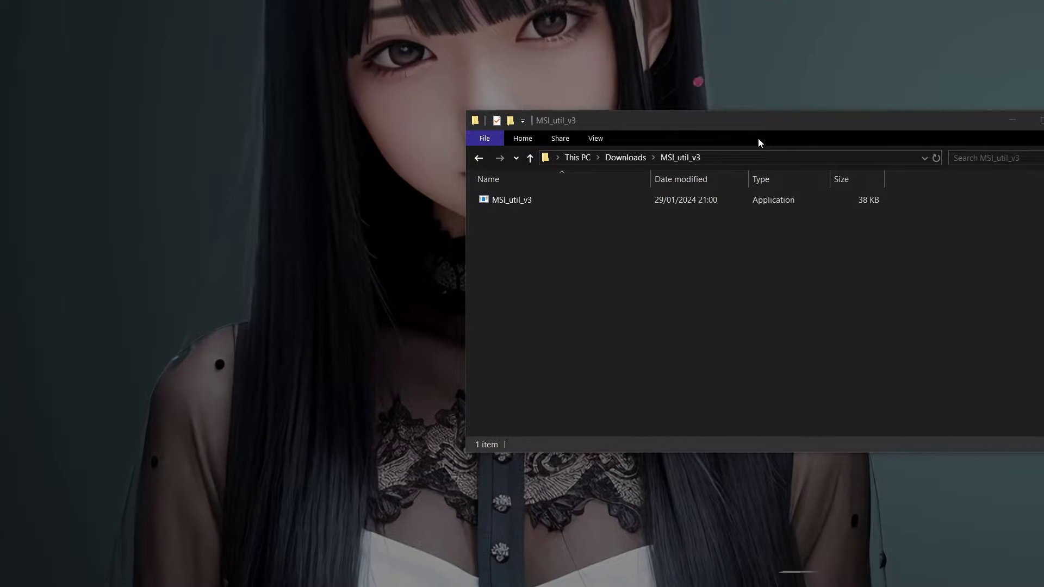
Step: Run MSI_util_v3 as administrator and move its window aside
{"action": "left_click_drag", "start_coordinate": [753, 125], "coordinate": [578, 160]}
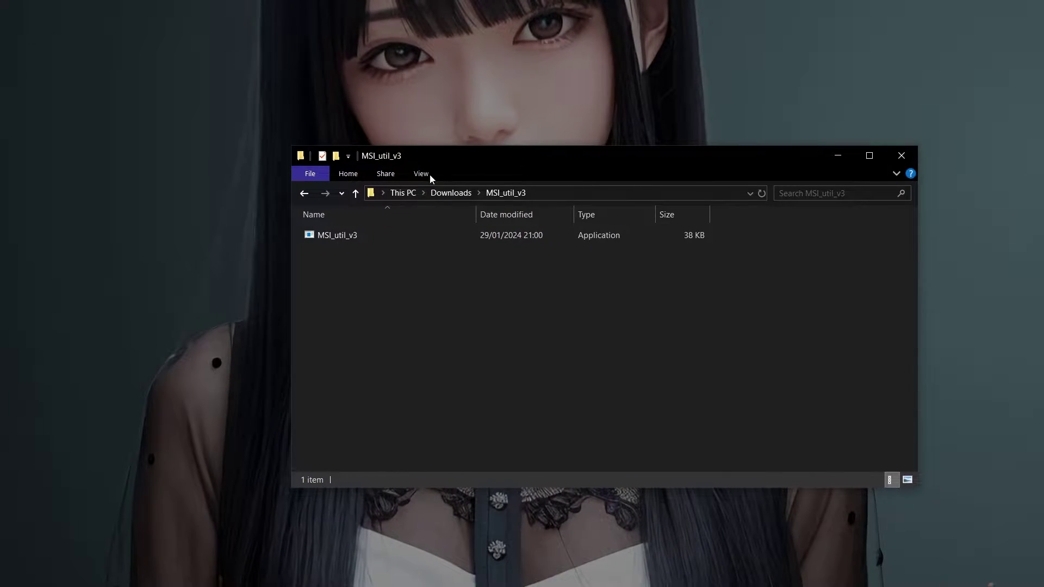
{"action": "left_click", "coordinate": [325, 236]}
{"action": "right_click", "coordinate": [325, 236]}
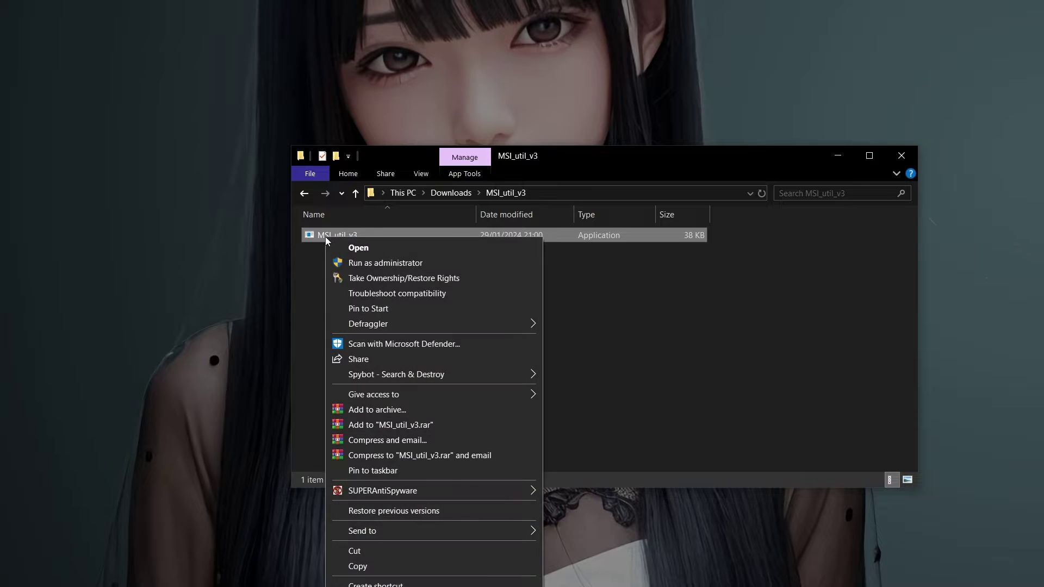
{"action": "left_click", "coordinate": [383, 263]}
{"action": "left_click_drag", "start_coordinate": [203, 93], "coordinate": [900, 72]}
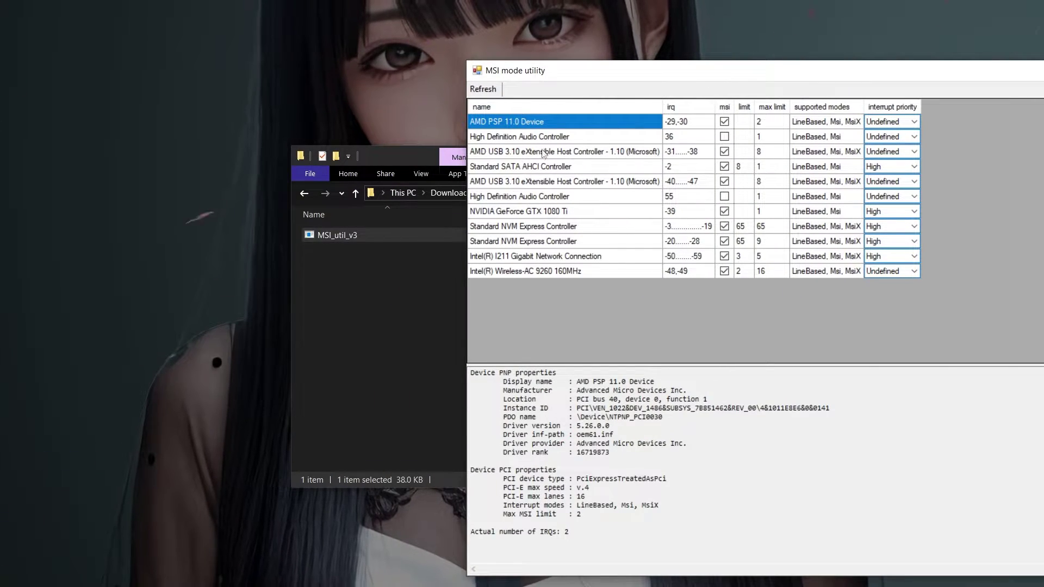
Step: Select the NVIDIA GeForce GTX 1080 Ti and check its High interrupt priority
{"action": "left_click", "coordinate": [518, 199]}
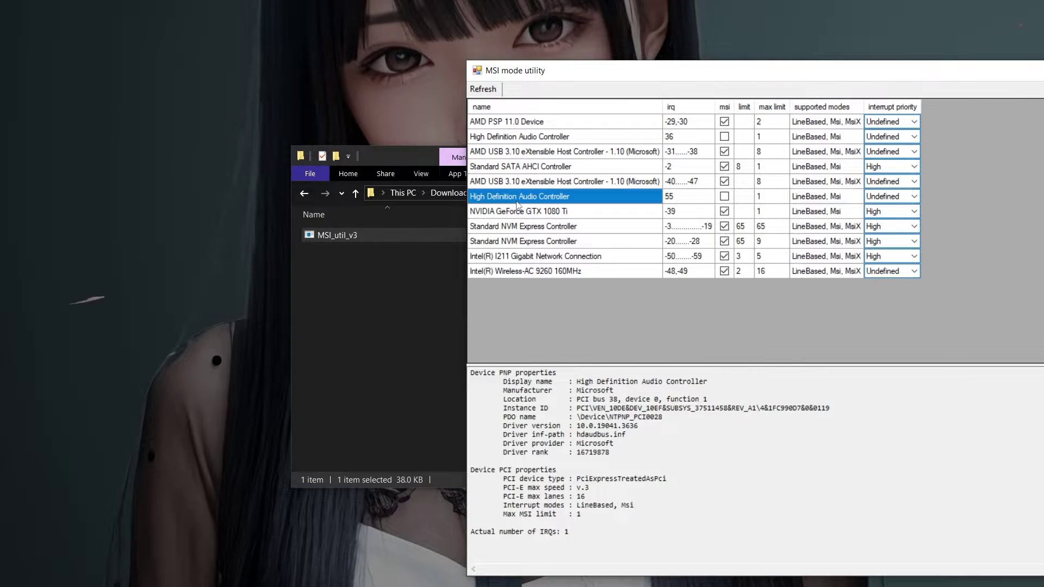
{"action": "left_click", "coordinate": [519, 213]}
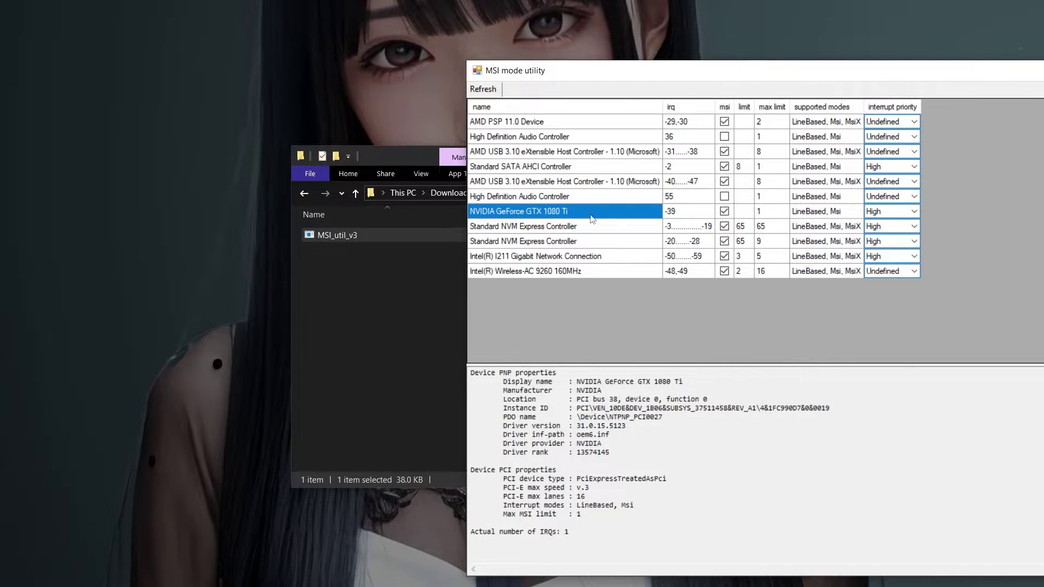
{"action": "left_click", "coordinate": [913, 212]}
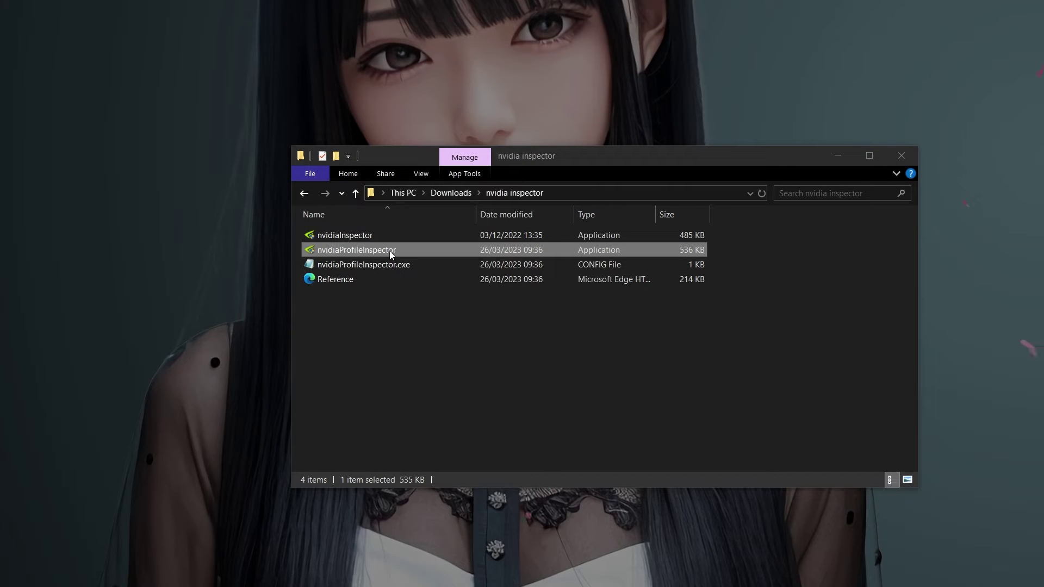
Step: Run nvidiaProfileInspector as administrator and scroll the Base Profile settings
{"action": "right_click", "coordinate": [389, 250]}
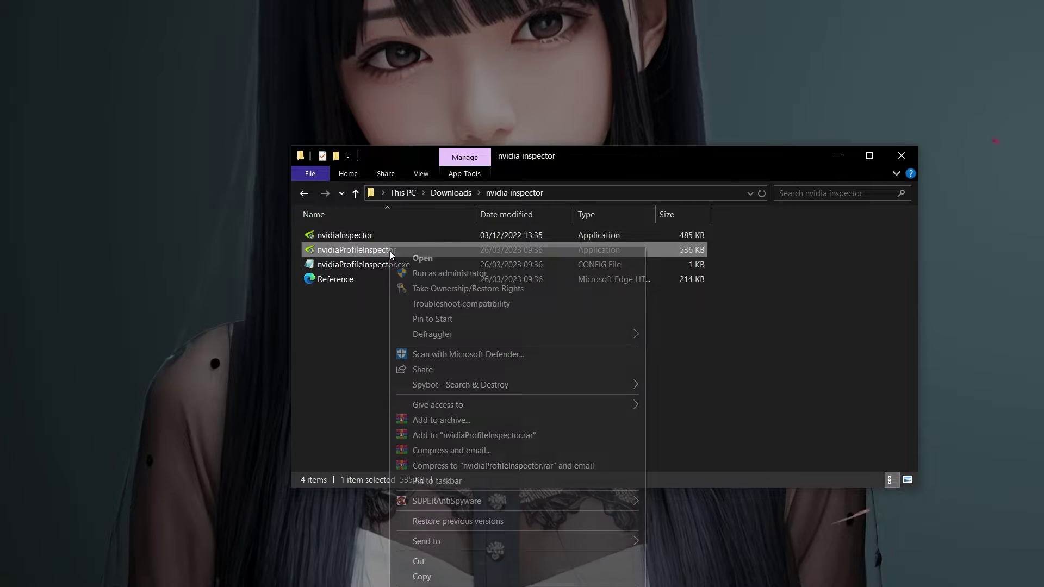
{"action": "left_click", "coordinate": [442, 273]}
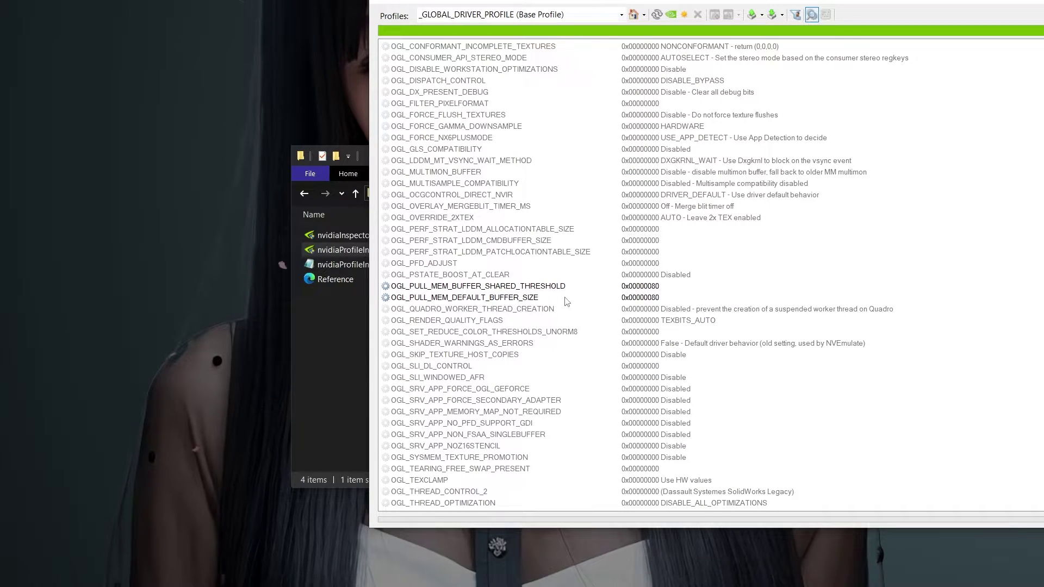
{"action": "scroll", "coordinate": [546, 295], "scroll_direction": "up", "scroll_amount": 10}
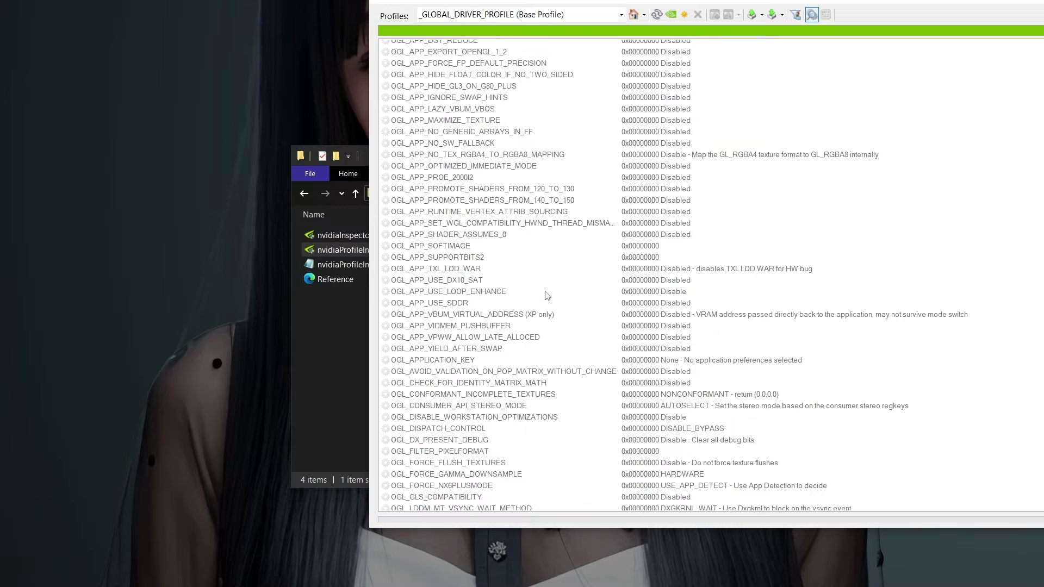
{"action": "scroll", "coordinate": [546, 296], "scroll_direction": "up", "scroll_amount": 10}
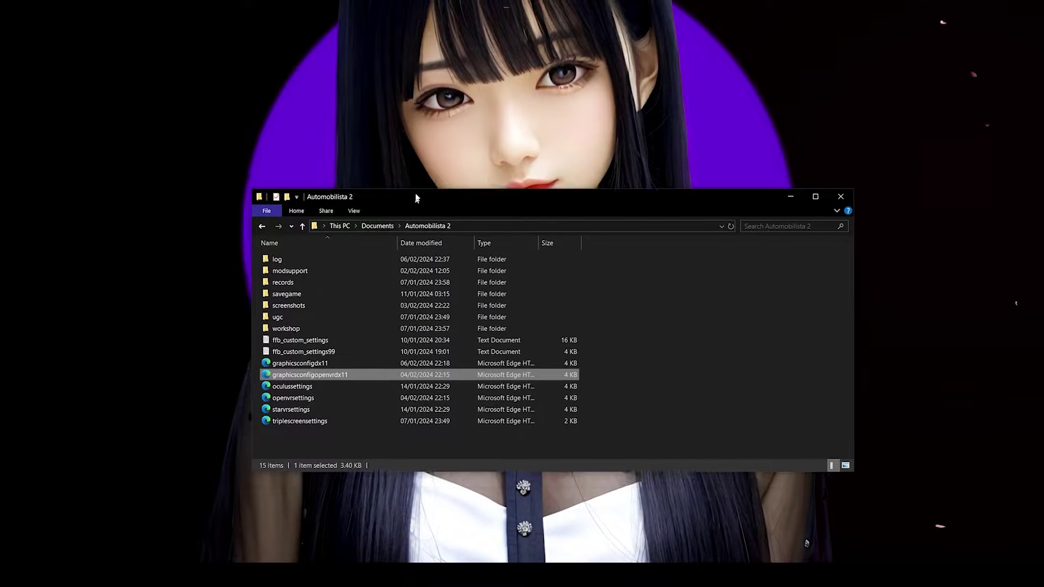
Step: Open graphicsconfigopenvrdx11 in Notepad and scroll to the end of the file
{"action": "right_click", "coordinate": [341, 372]}
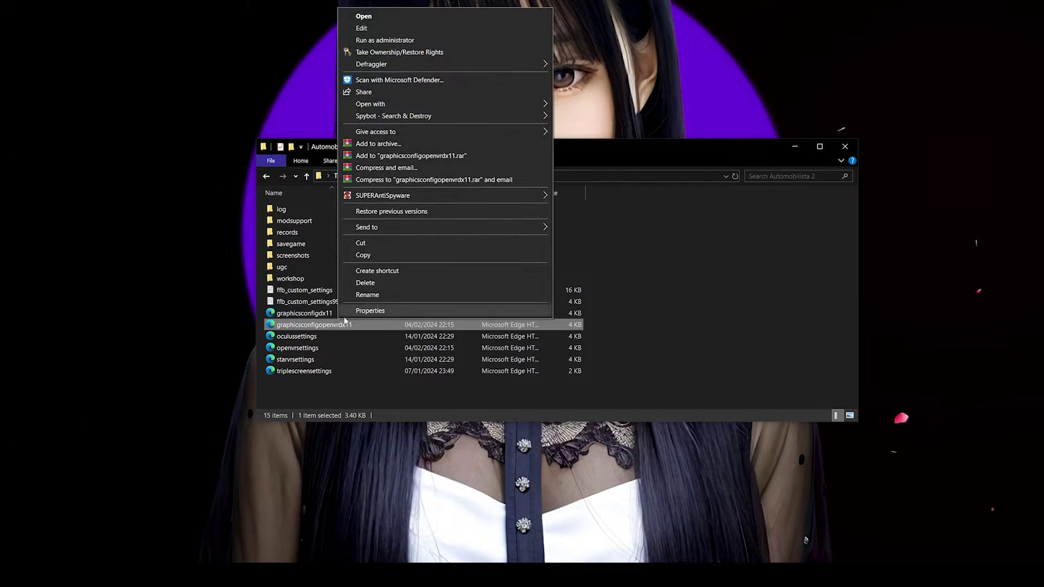
{"action": "mouse_move", "coordinate": [514, 104]}
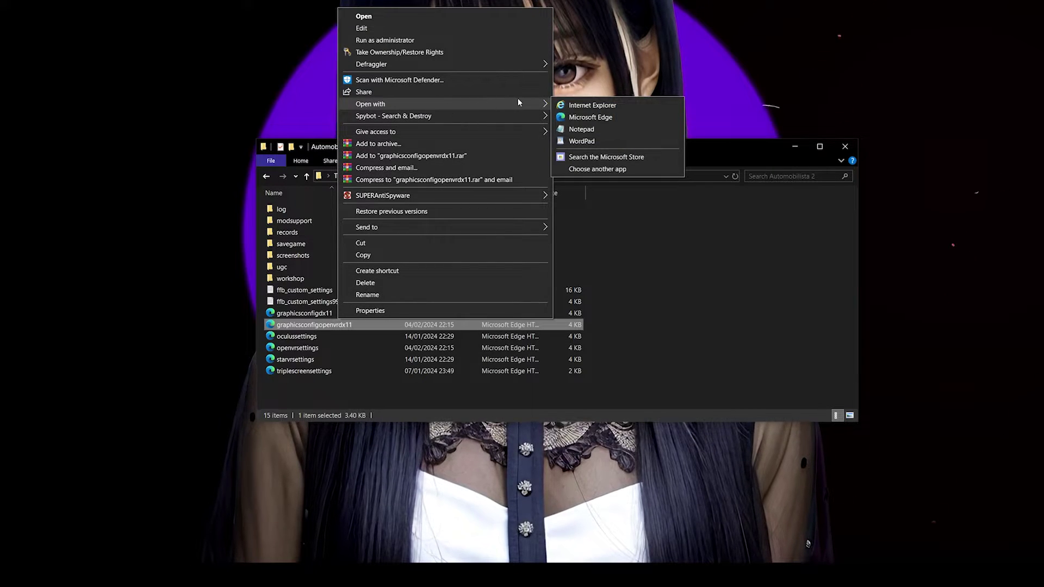
{"action": "left_click", "coordinate": [581, 129]}
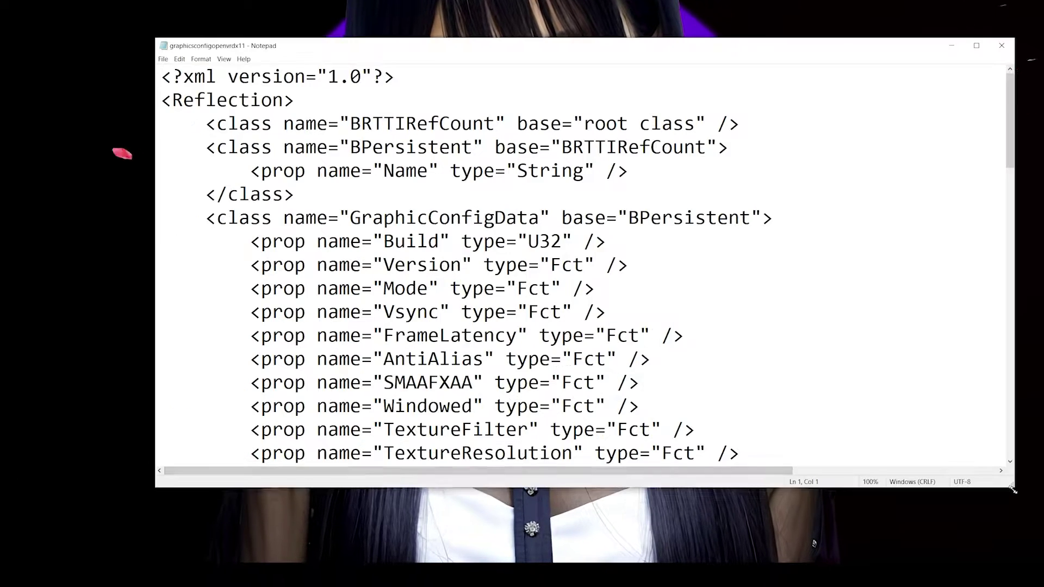
{"action": "scroll", "coordinate": [431, 268], "scroll_direction": "down", "scroll_amount": 7}
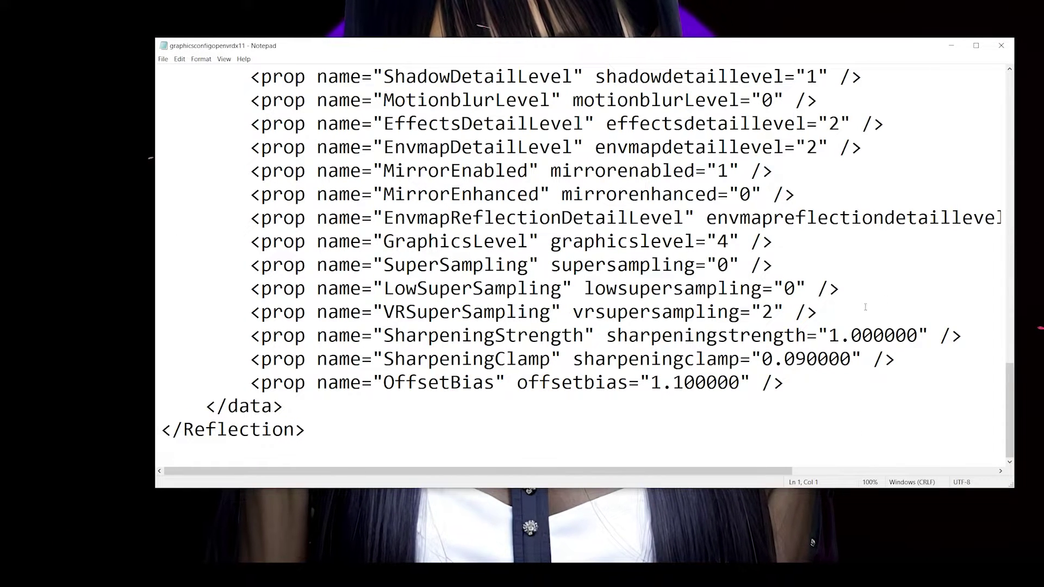
Step: Highlight the SharpeningStrength, SharpeningClamp and OffsetBias lines in turn
{"action": "left_click_drag", "start_coordinate": [865, 307], "coordinate": [911, 320]}
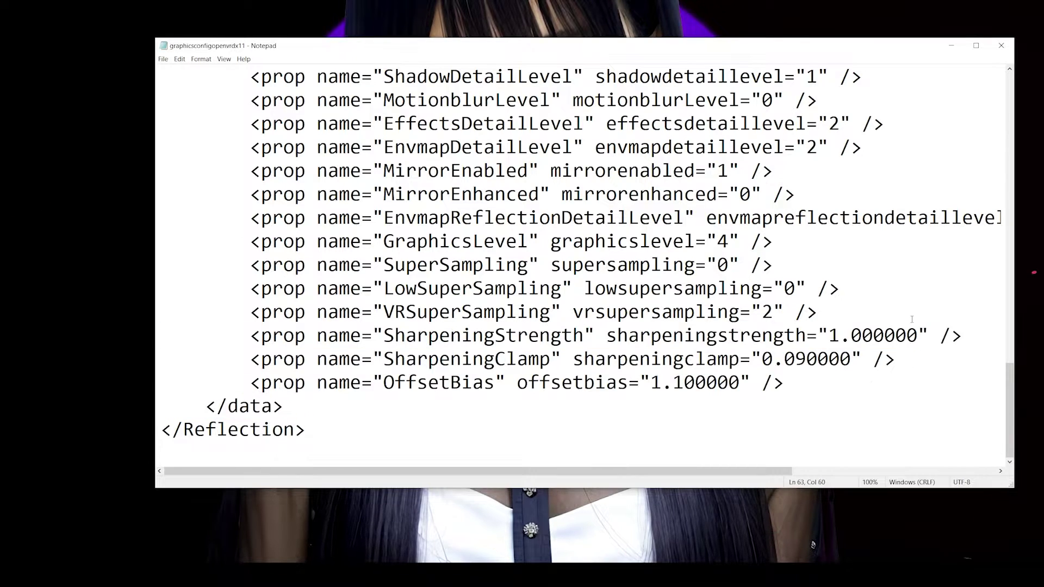
{"action": "left_click_drag", "start_coordinate": [605, 337], "coordinate": [931, 327]}
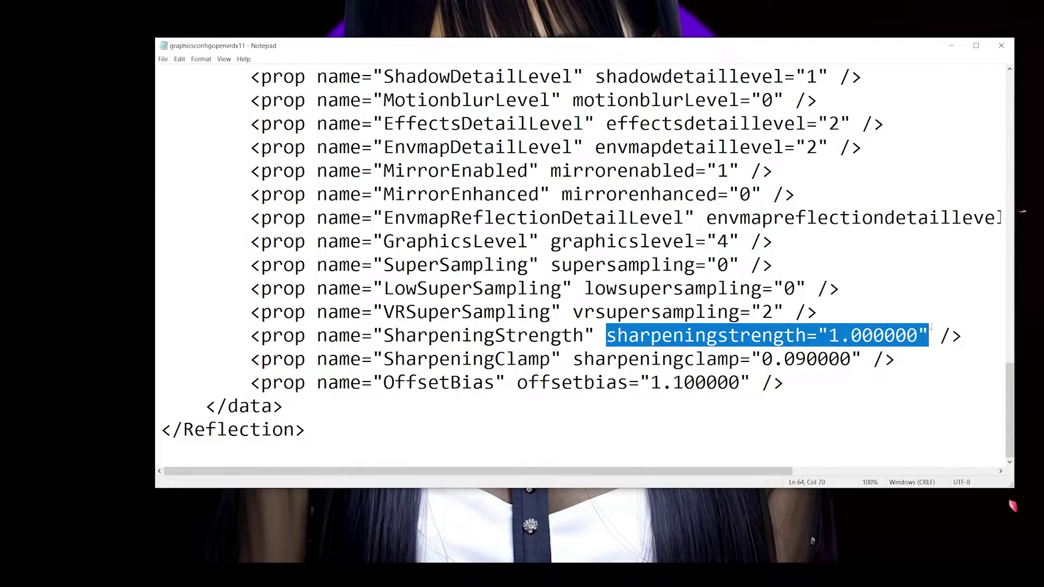
{"action": "left_click", "coordinate": [822, 400]}
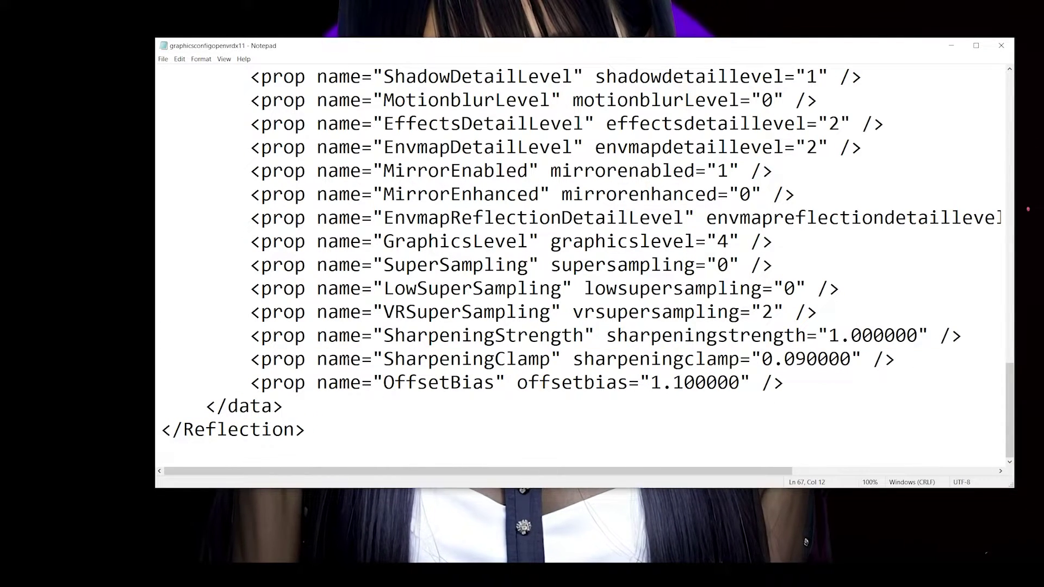
{"action": "left_click_drag", "start_coordinate": [394, 360], "coordinate": [568, 360]}
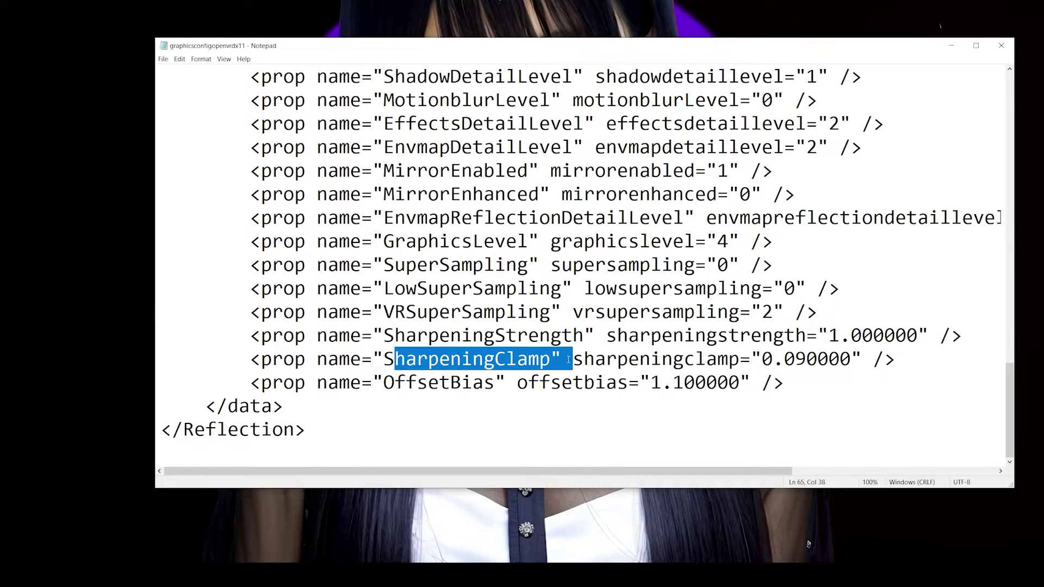
{"action": "left_click", "coordinate": [652, 414]}
{"action": "left_click_drag", "start_coordinate": [386, 390], "coordinate": [772, 394]}
{"action": "left_click", "coordinate": [720, 432]}
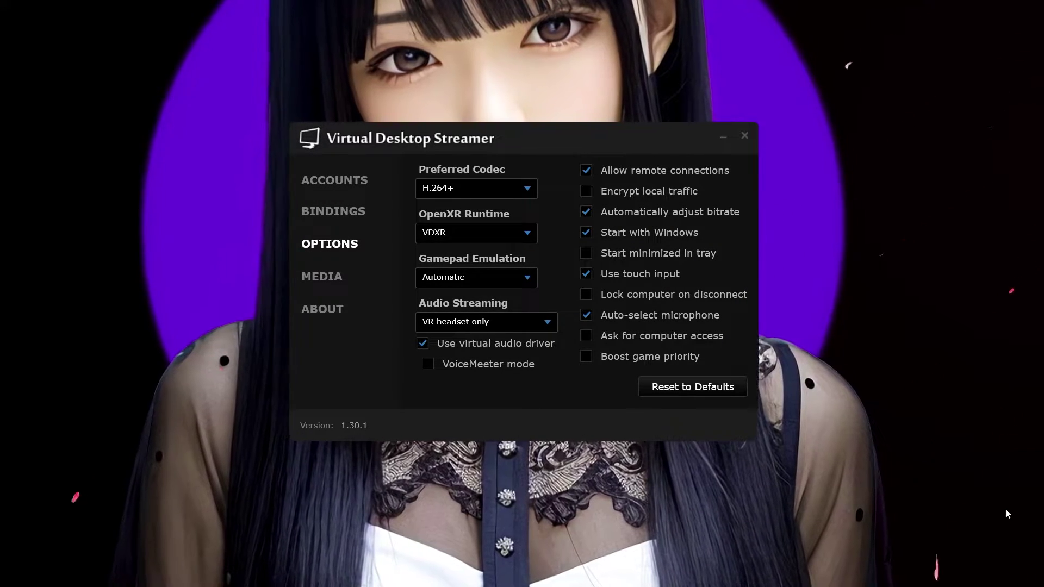
{"action": "left_click", "coordinate": [437, 190]}
{"action": "left_click", "coordinate": [445, 255]}
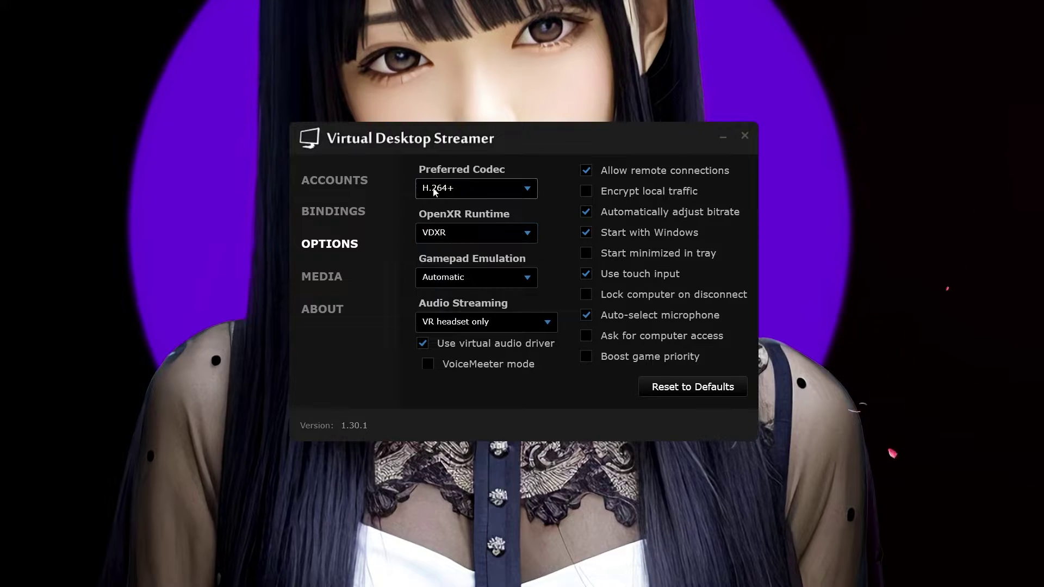
{"action": "left_click", "coordinate": [448, 240]}
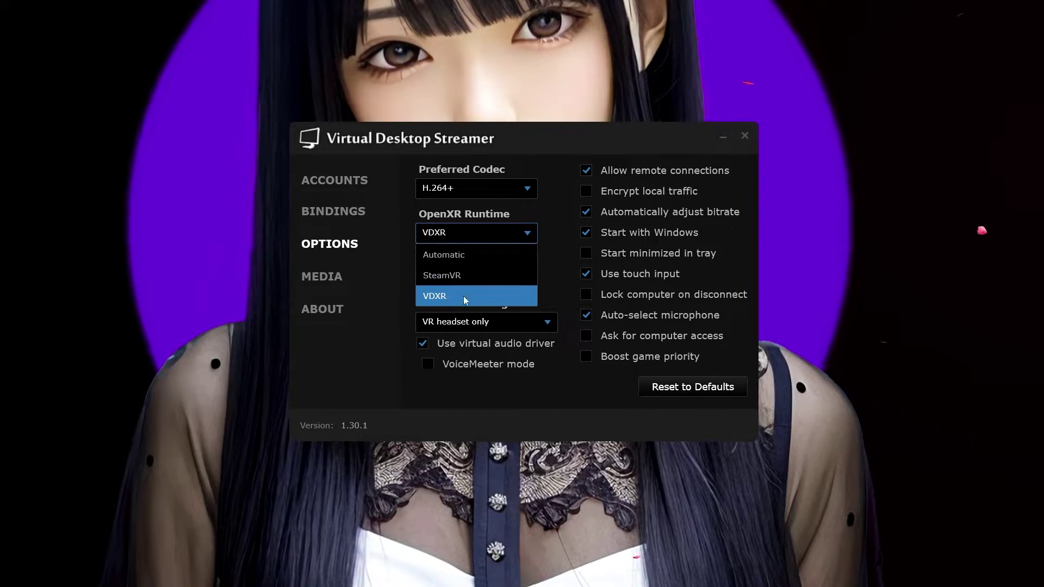
{"action": "left_click", "coordinate": [435, 297]}
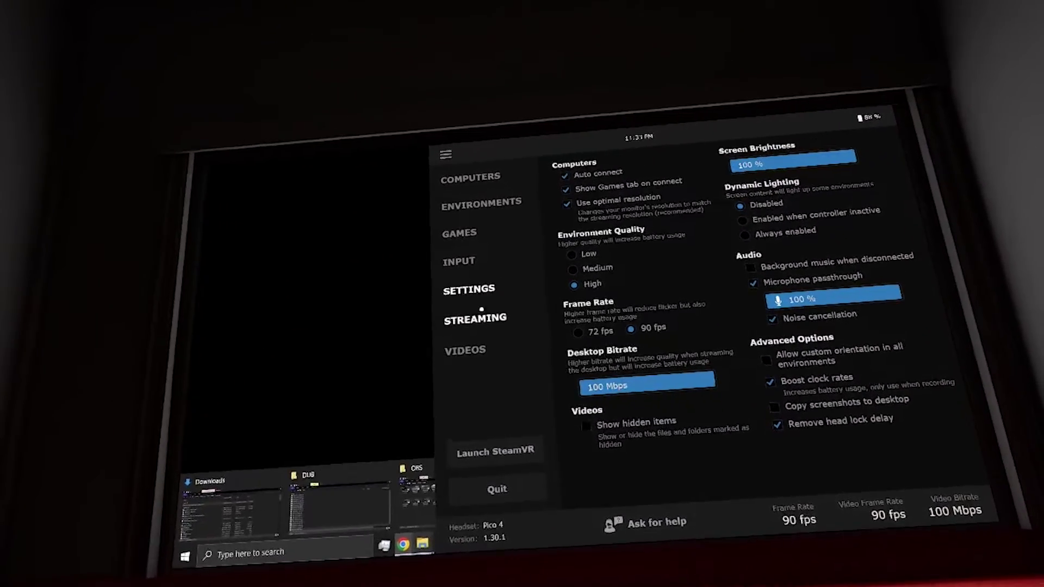
Step: Launch Automobilista 2 from Virtual Desktop's Streaming > Games list and open OPTIONS
{"action": "left_click", "coordinate": [481, 317]}
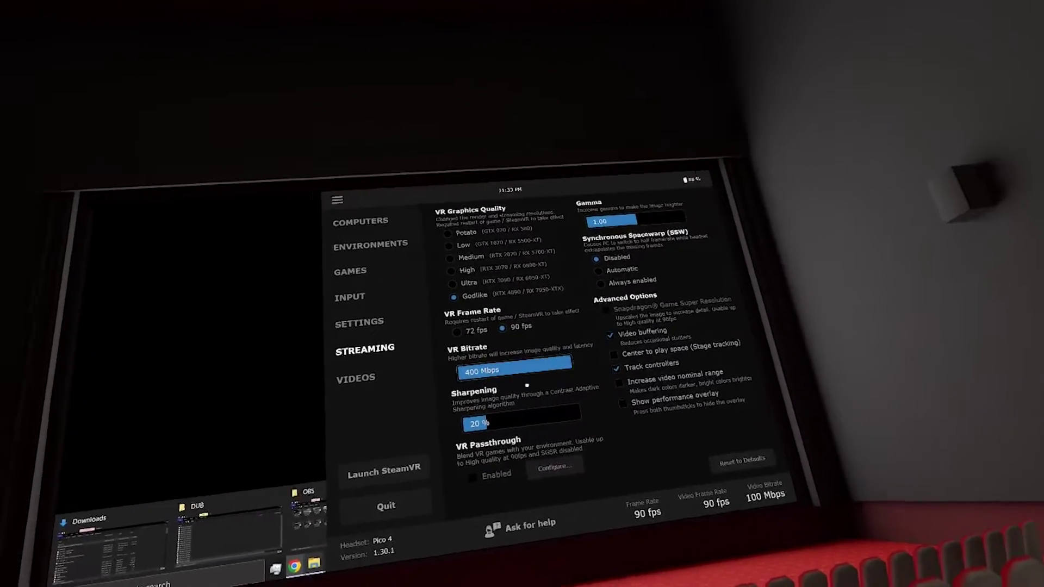
{"action": "left_click", "coordinate": [350, 271]}
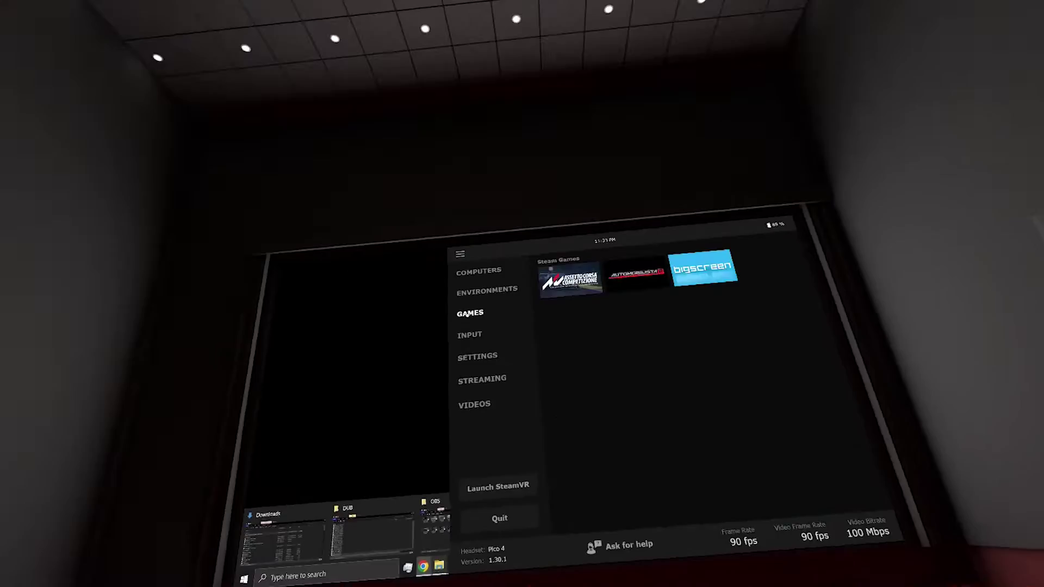
{"action": "mouse_move", "coordinate": [617, 275]}
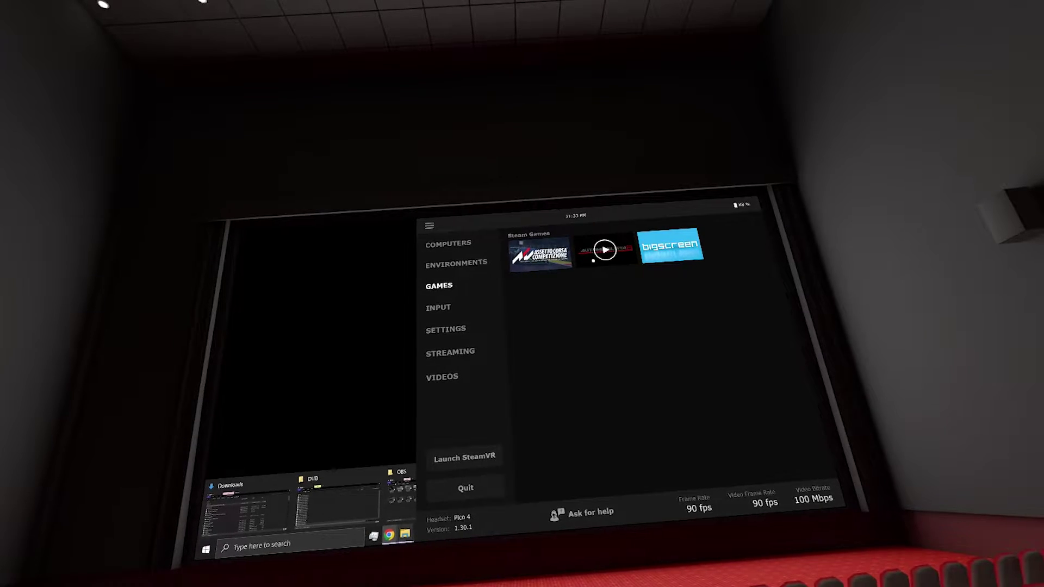
{"action": "left_click", "coordinate": [605, 250]}
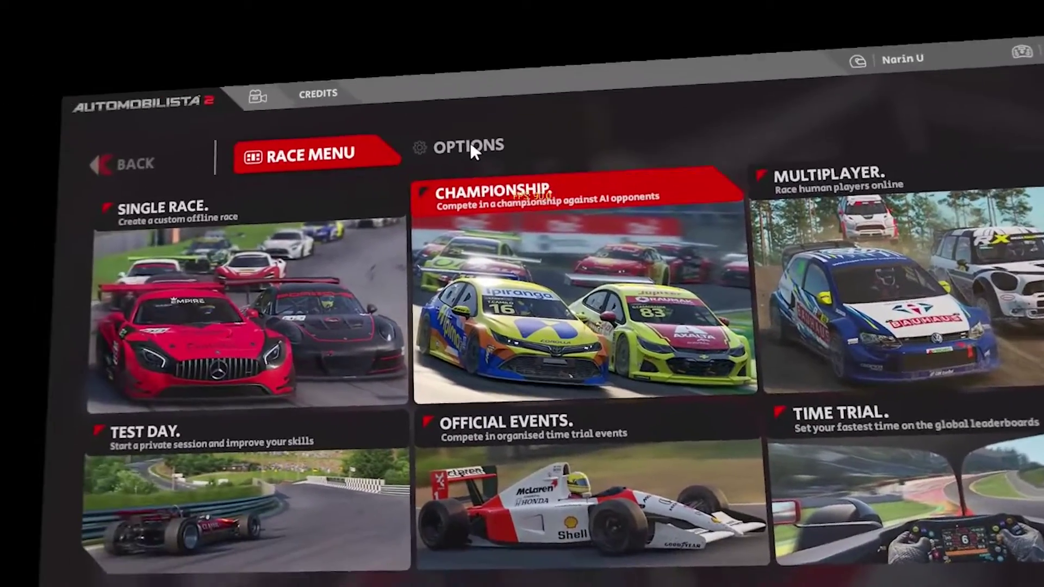
{"action": "left_click", "coordinate": [301, 171]}
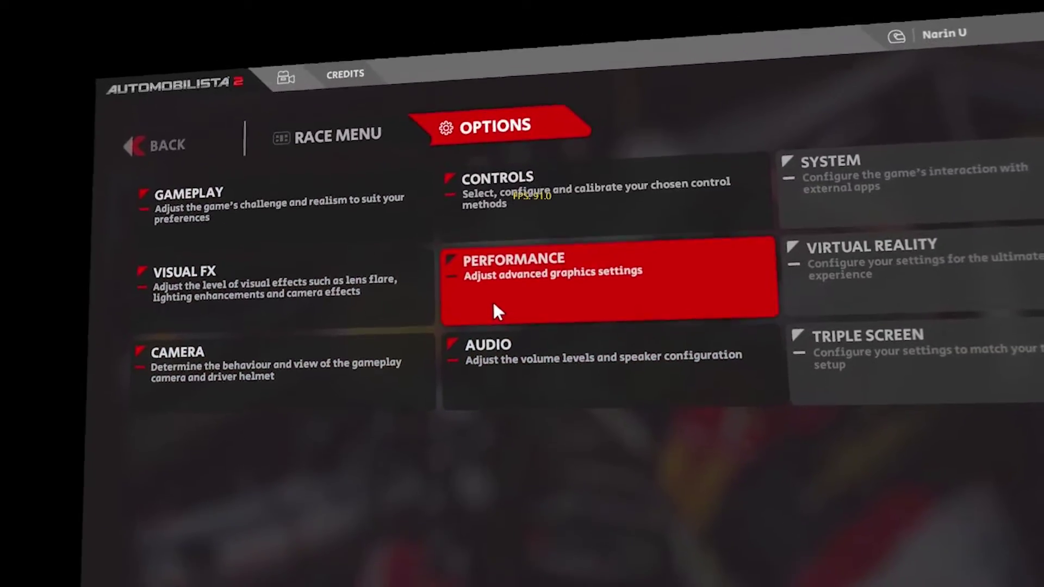
Step: Step through the advanced graphics performance settings and return to Options
{"action": "left_click", "coordinate": [491, 305]}
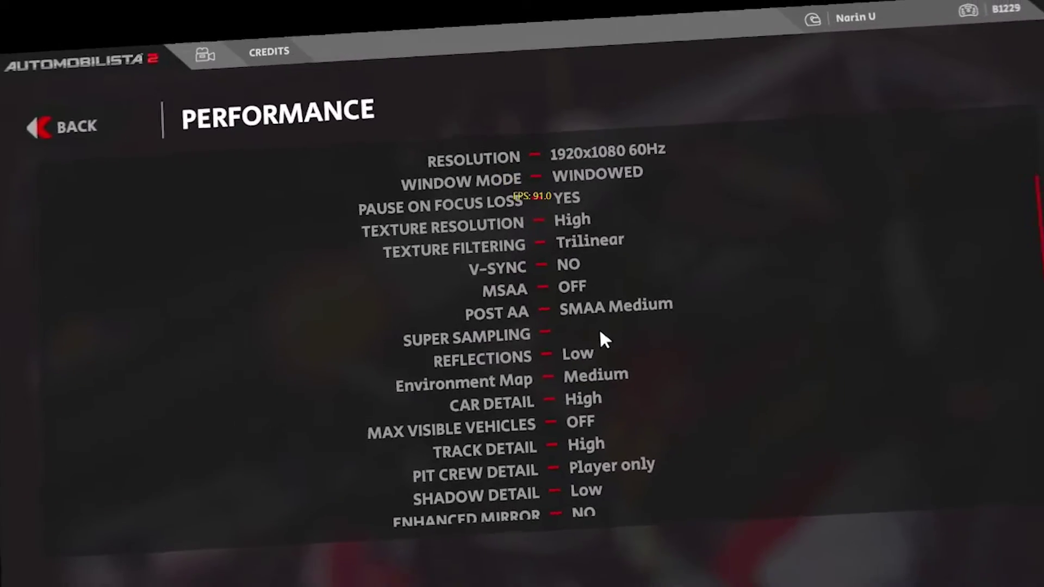
{"action": "key", "text": "Down"}
{"action": "key", "text": "Down"}
{"action": "key", "text": "Down"}
{"action": "key", "text": "Down"}
{"action": "key", "text": "Down"}
{"action": "key", "text": "Down"}
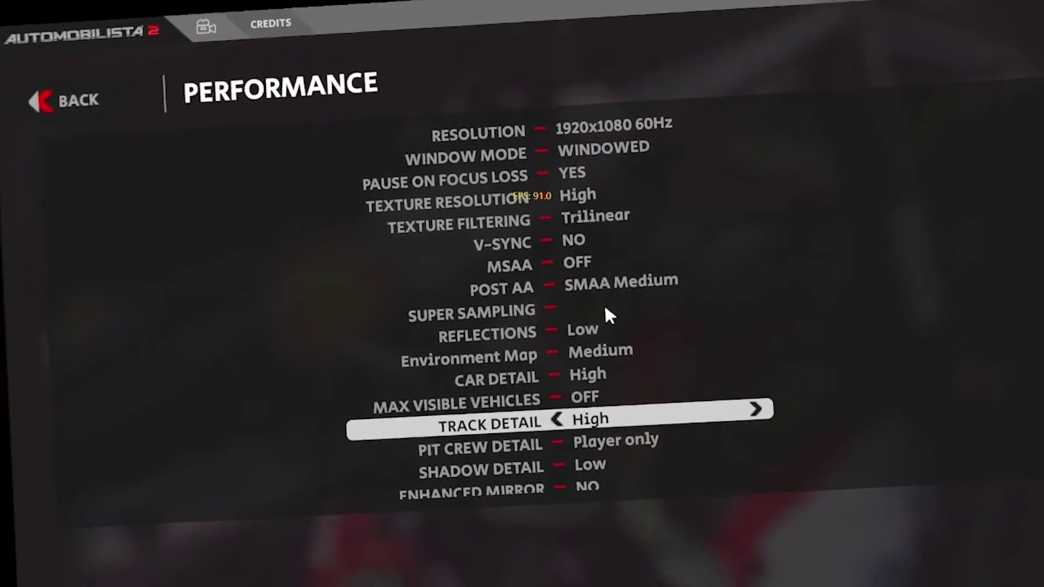
{"action": "key", "text": "Down"}
{"action": "key", "text": "Down"}
{"action": "key", "text": "Down"}
{"action": "key", "text": "Down"}
{"action": "key", "text": "Down"}
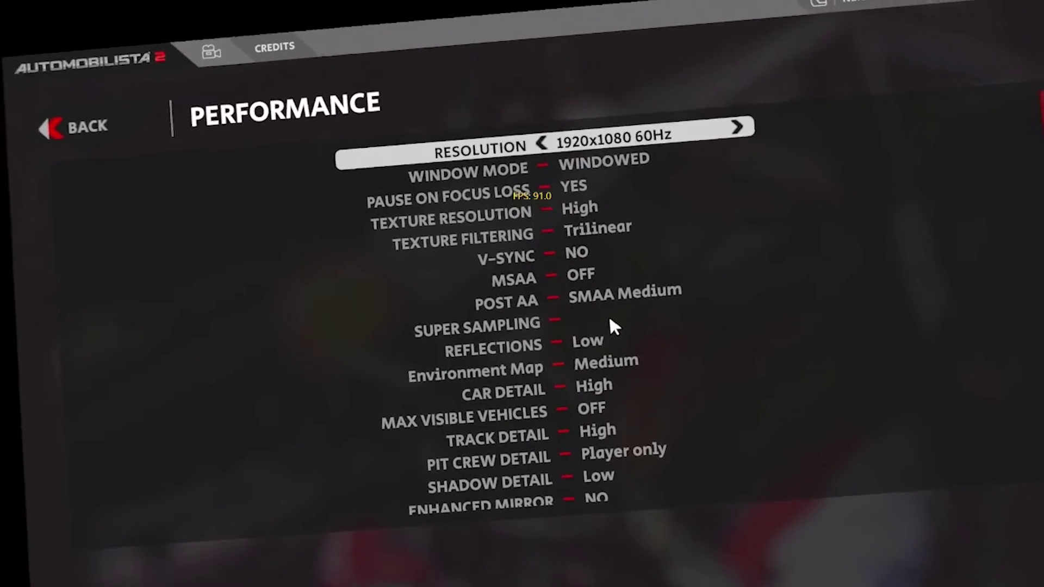
{"action": "key", "text": "Down"}
{"action": "key", "text": "Down"}
{"action": "key", "text": "Down"}
{"action": "key", "text": "Down"}
{"action": "key", "text": "Down"}
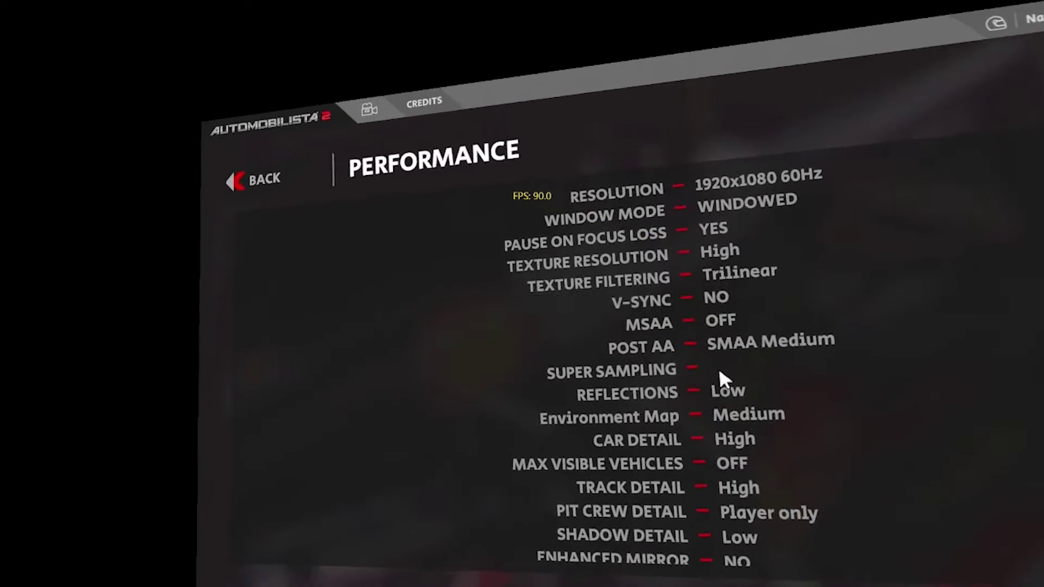
{"action": "left_click", "coordinate": [298, 174]}
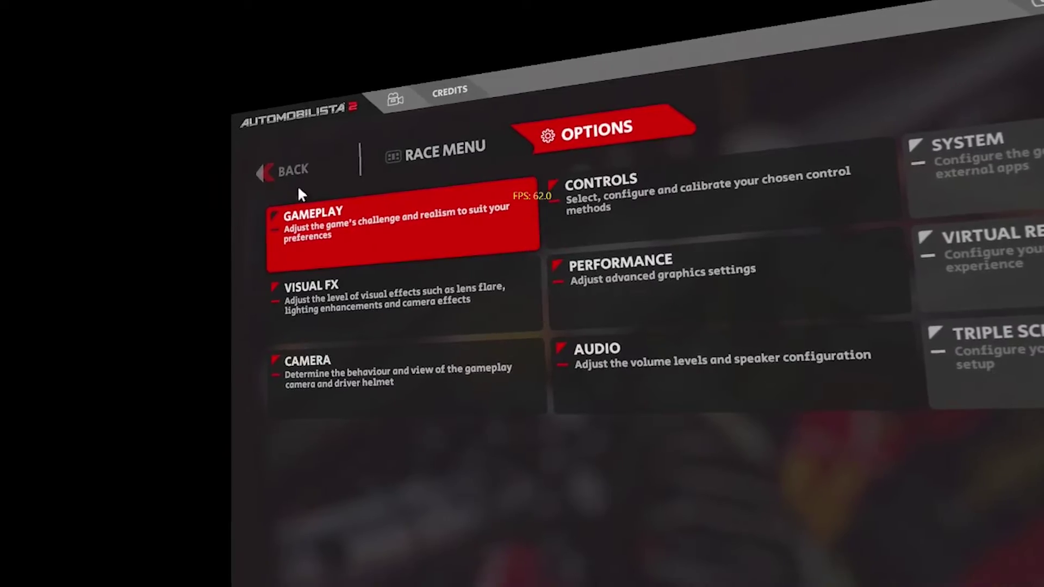
Step: Review Visuals: post-processing ON, Chroma sun flares, Bloom and Heat Haze OFF, then go back
{"action": "left_click", "coordinate": [312, 318]}
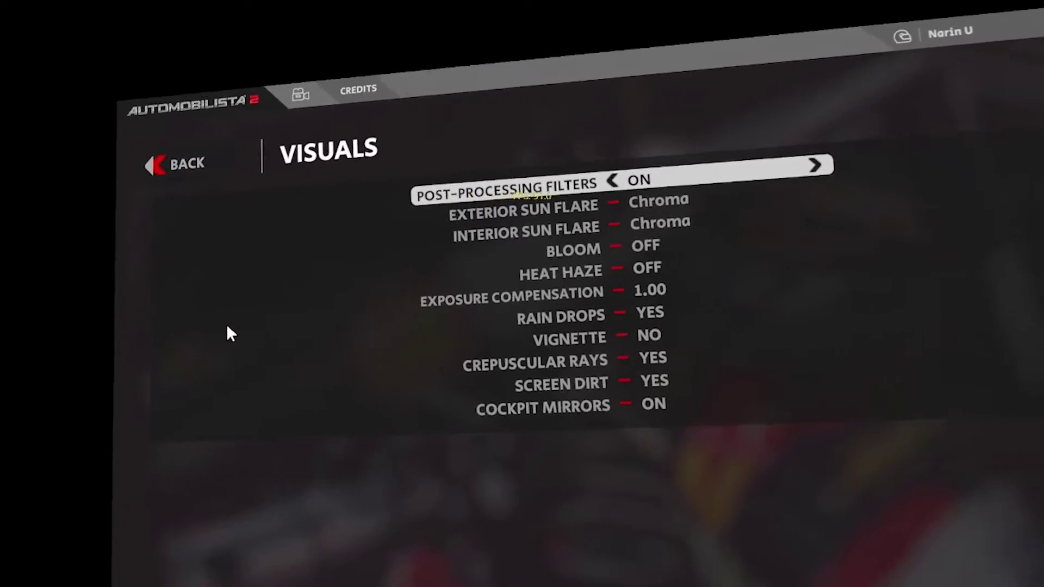
{"action": "key", "text": "Down"}
{"action": "key", "text": "Down"}
{"action": "key", "text": "Down"}
{"action": "key", "text": "Down"}
{"action": "key", "text": "Down"}
{"action": "key", "text": "Down"}
{"action": "key", "text": "Down"}
{"action": "key", "text": "Down"}
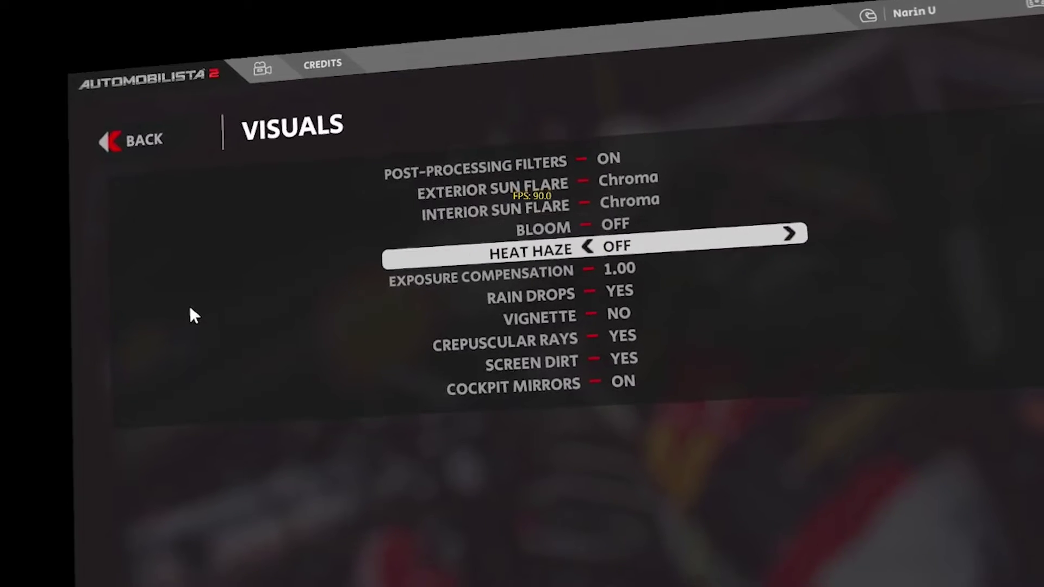
{"action": "key", "text": "Down"}
{"action": "key", "text": "Down"}
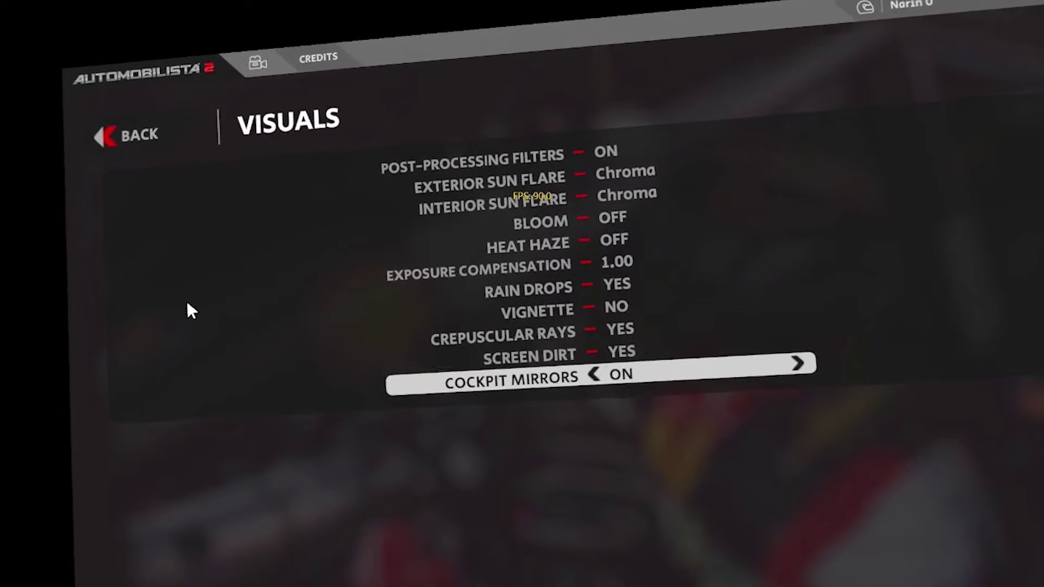
{"action": "key", "text": "Down"}
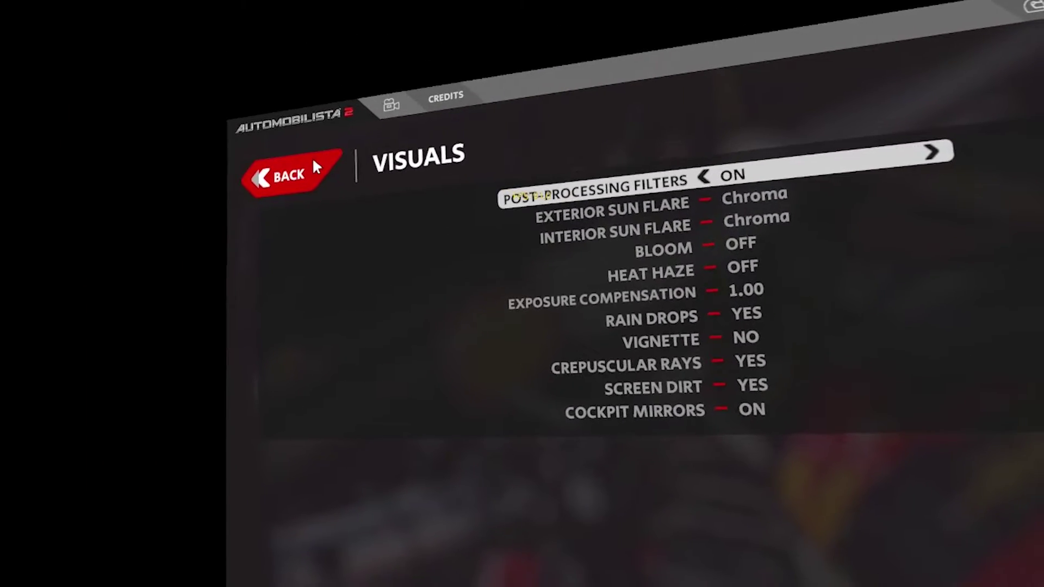
{"action": "left_click", "coordinate": [313, 164]}
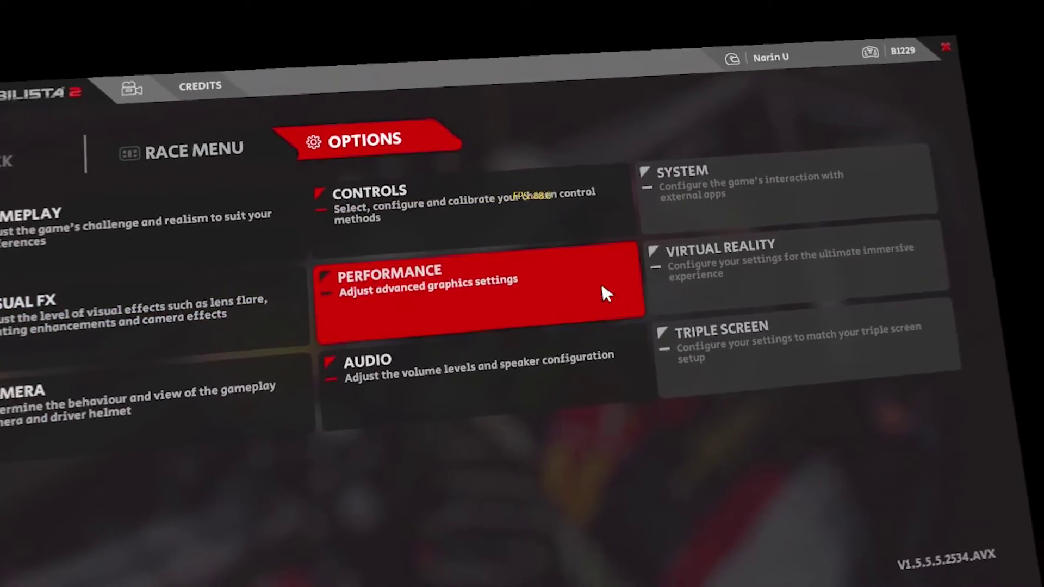
Step: In Virtual Reality settings, set Recenter View At Race Start to OFF and keep Recenter On Boot ON
{"action": "left_click", "coordinate": [783, 272]}
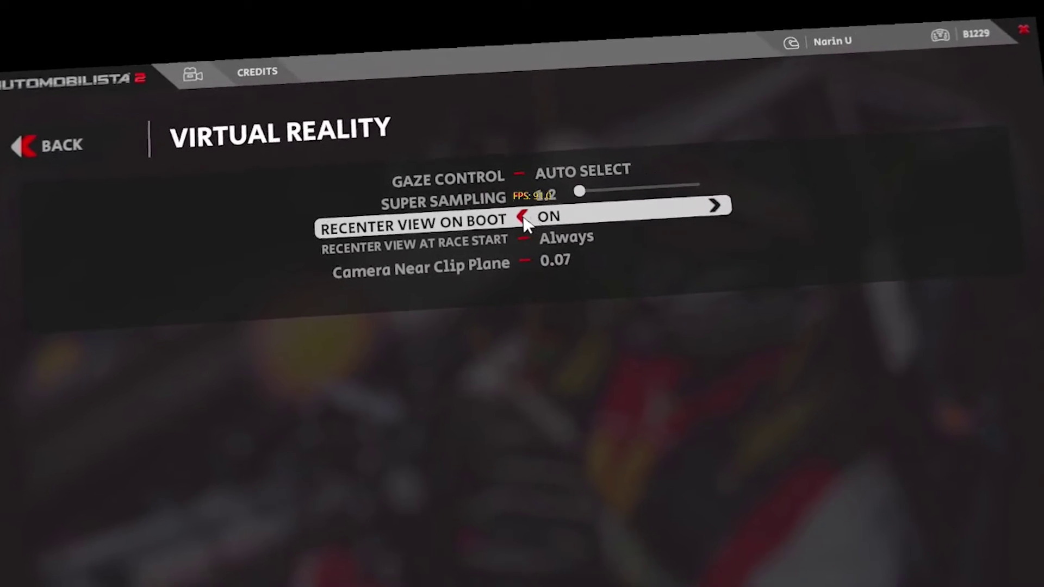
{"action": "left_click", "coordinate": [523, 216]}
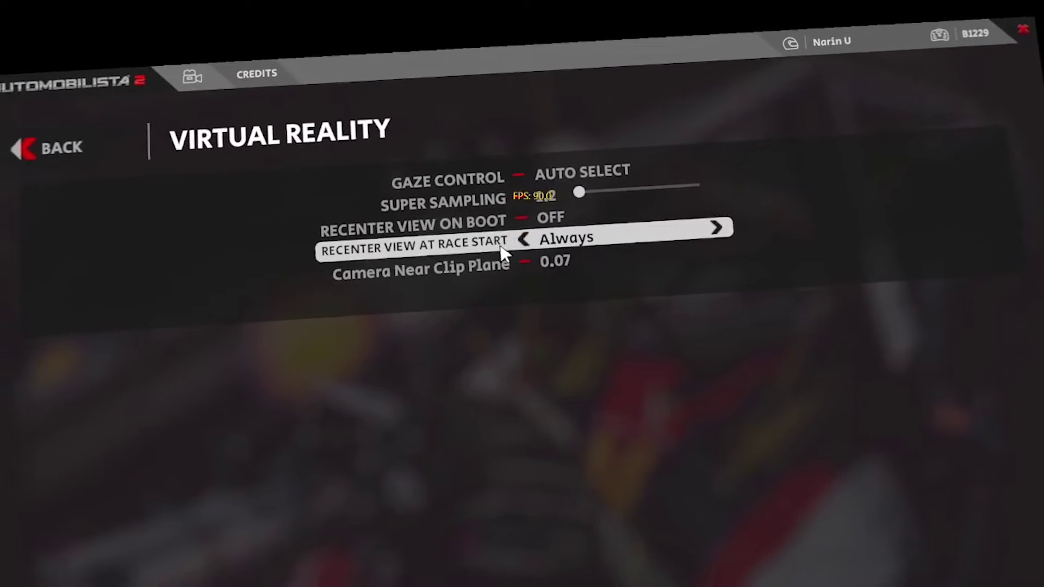
{"action": "left_click", "coordinate": [525, 242]}
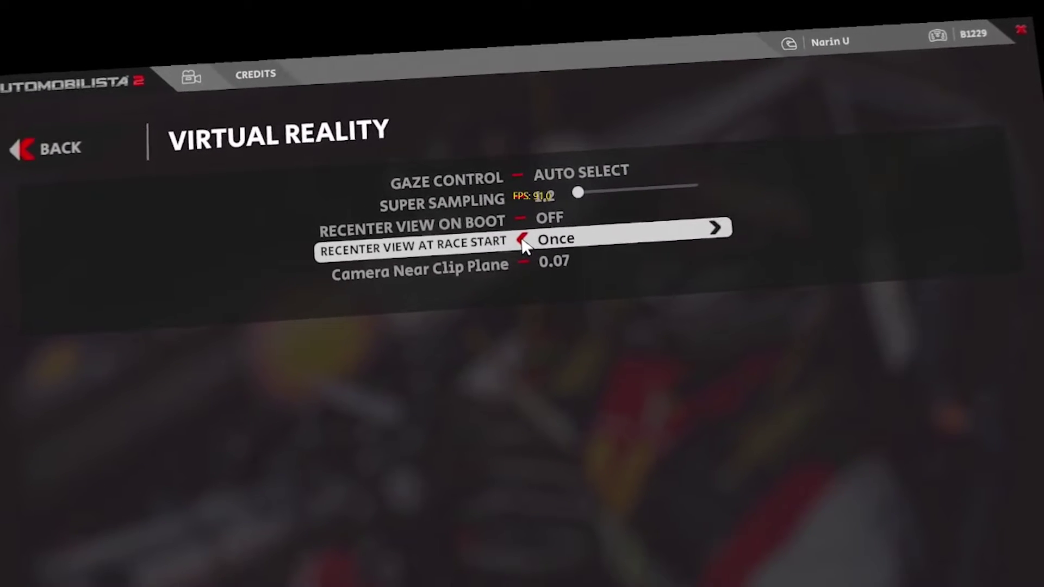
{"action": "left_click", "coordinate": [526, 242]}
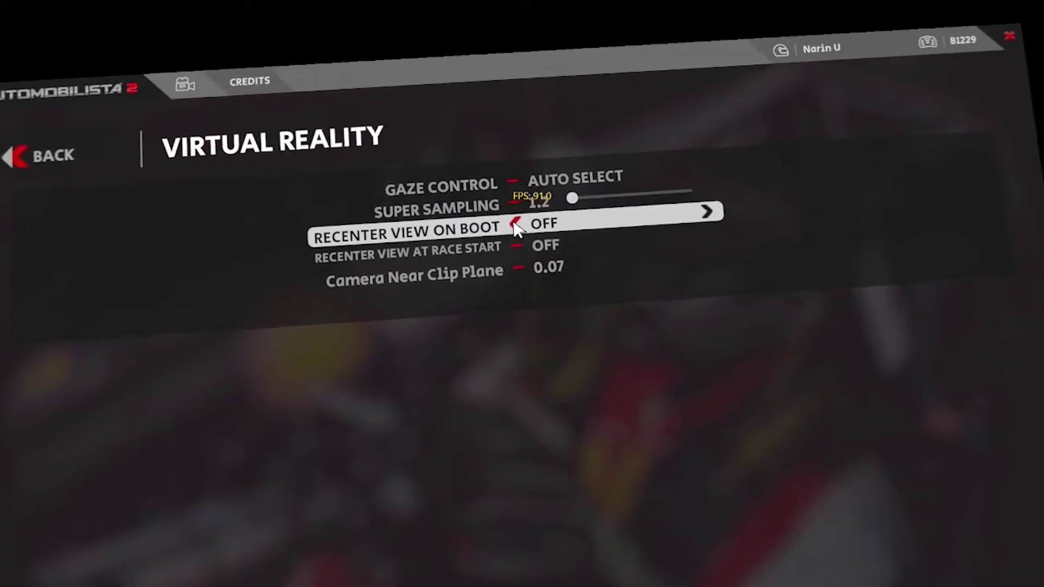
{"action": "left_click", "coordinate": [523, 220]}
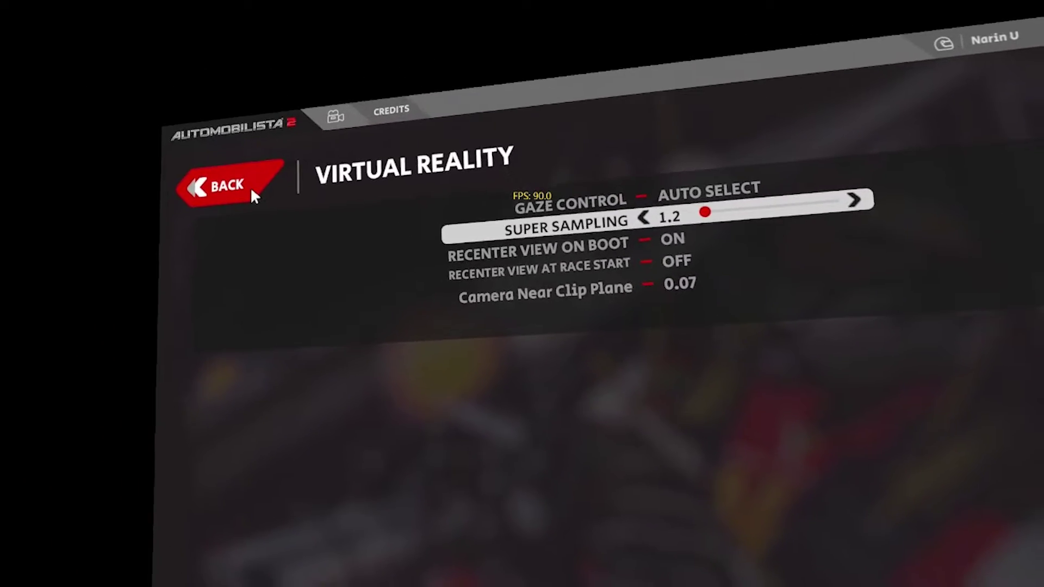
Step: Check the Camera Movement settings: Head Movement 50 and G-force effects 0
{"action": "left_click", "coordinate": [255, 196]}
{"action": "left_click", "coordinate": [279, 356]}
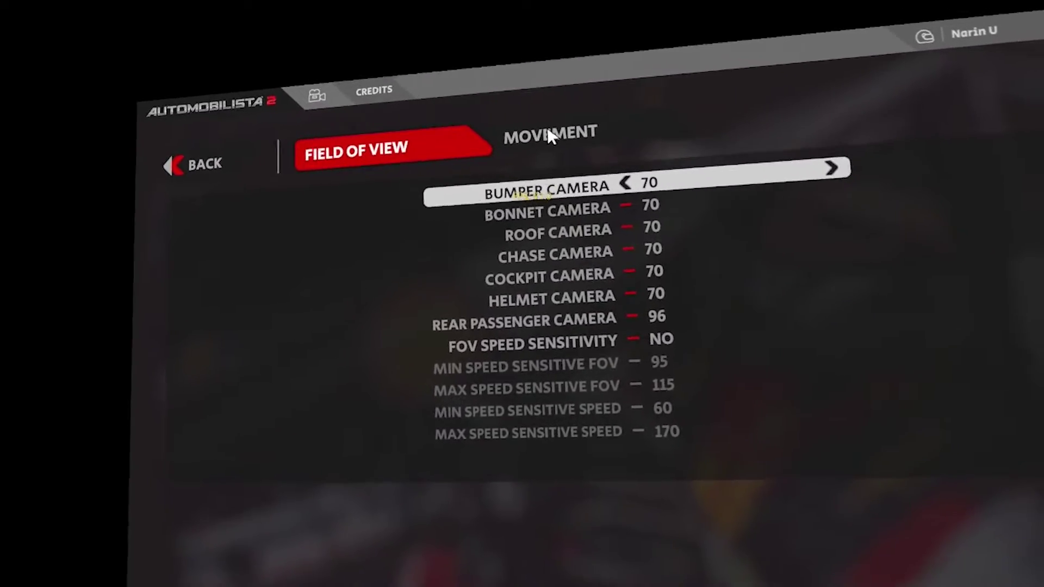
{"action": "left_click", "coordinate": [546, 134]}
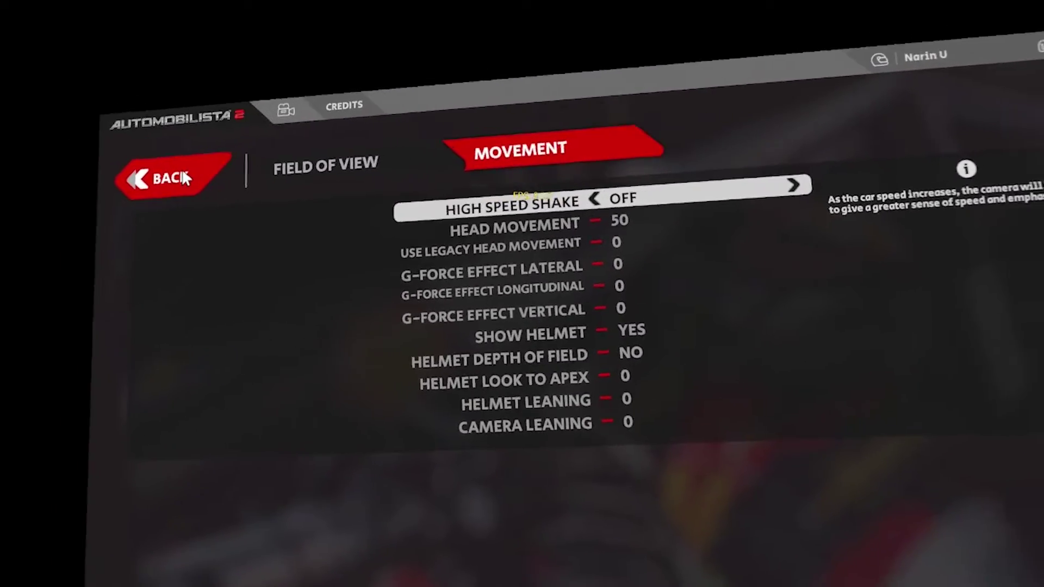
{"action": "left_click", "coordinate": [223, 177]}
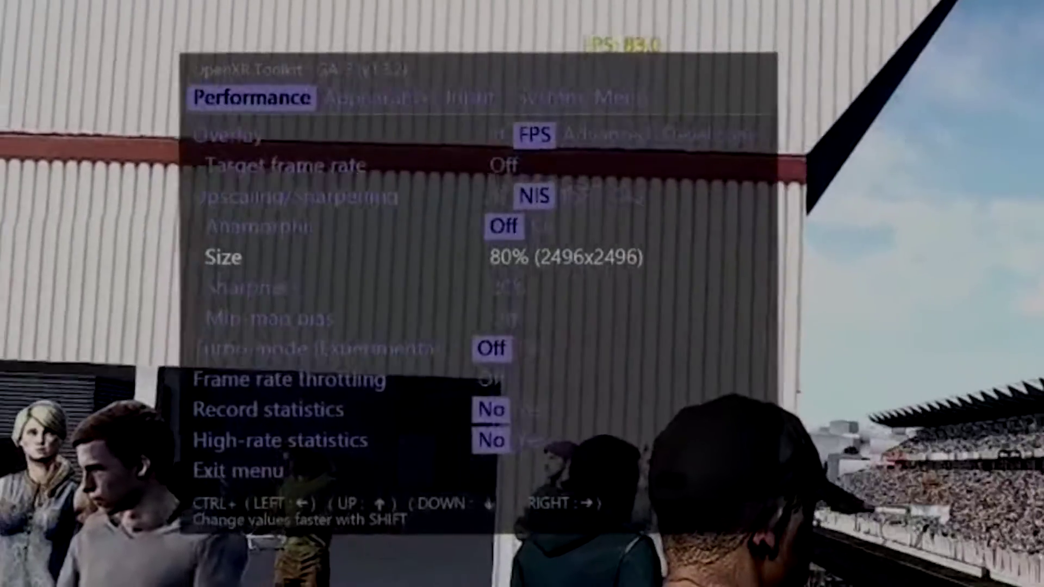
{"action": "key", "text": "ctrl+Down"}
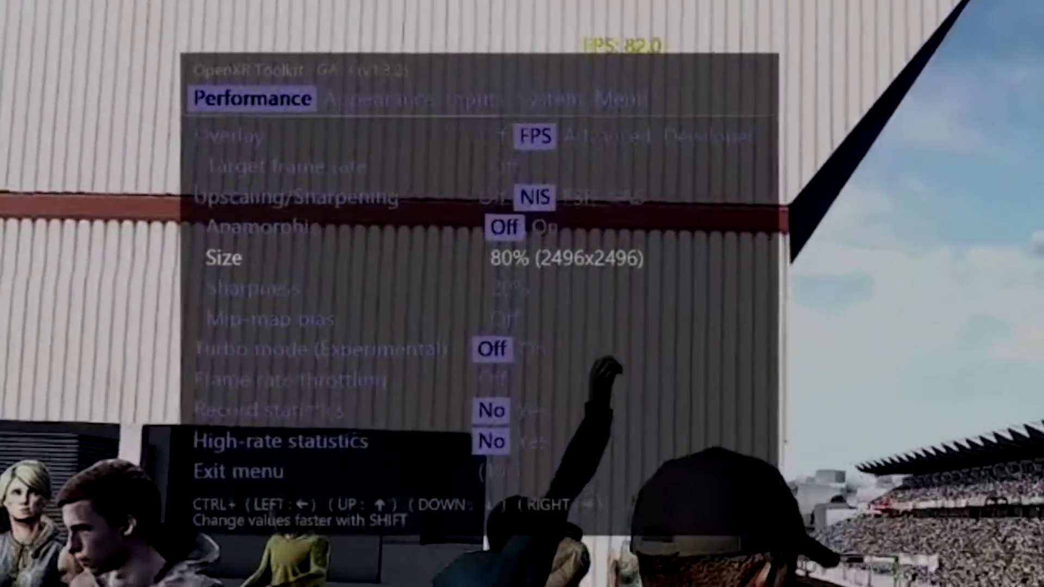
{"action": "key", "text": "ctrl+Down"}
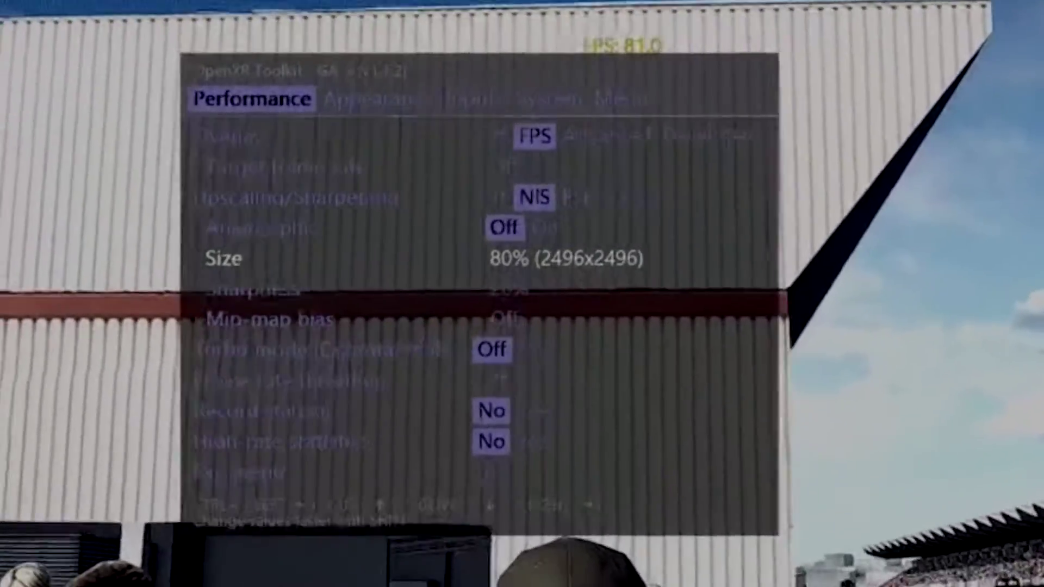
{"action": "key", "text": "ctrl+Down"}
{"action": "key", "text": "ctrl+Up"}
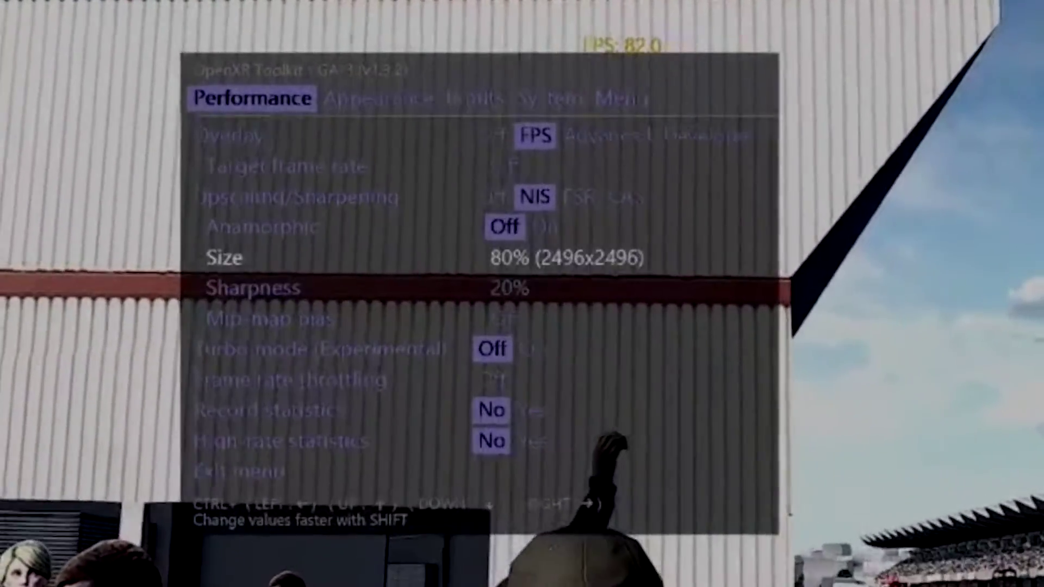
{"action": "key", "text": "ctrl+Up"}
{"action": "key", "text": "ctrl+Up"}
{"action": "key", "text": "ctrl+Up"}
{"action": "key", "text": "ctrl+Up"}
{"action": "key", "text": "ctrl+Down"}
{"action": "key", "text": "ctrl+Down"}
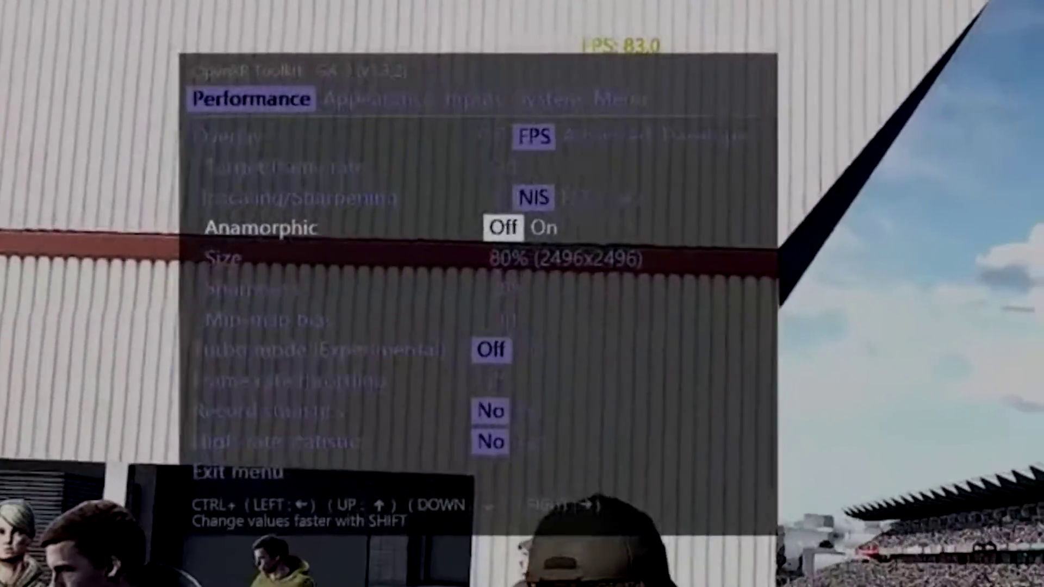
{"action": "key", "text": "ctrl+Down"}
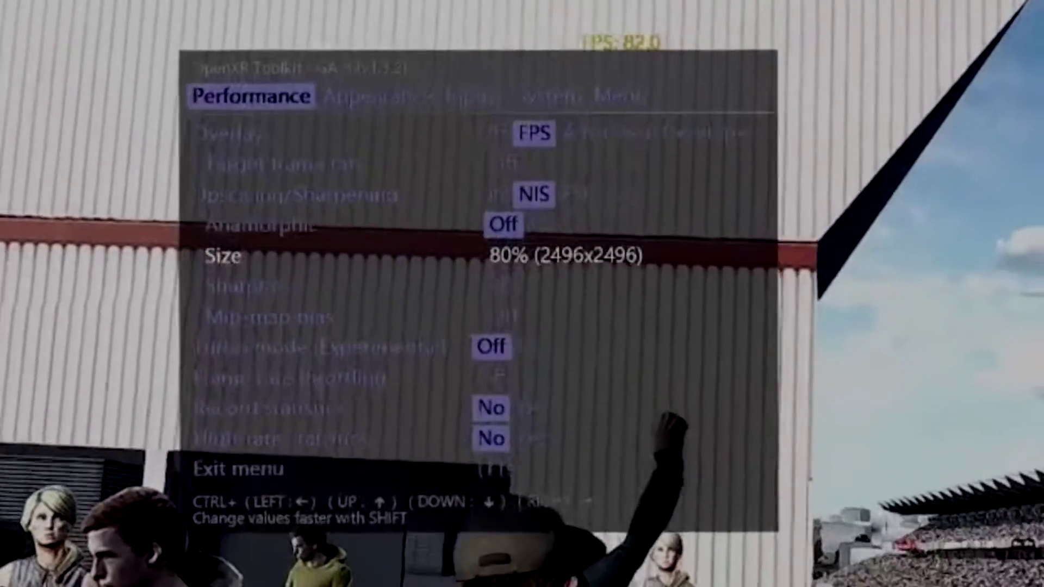
{"action": "key", "text": "ctrl+Up"}
{"action": "key", "text": "ctrl+Down"}
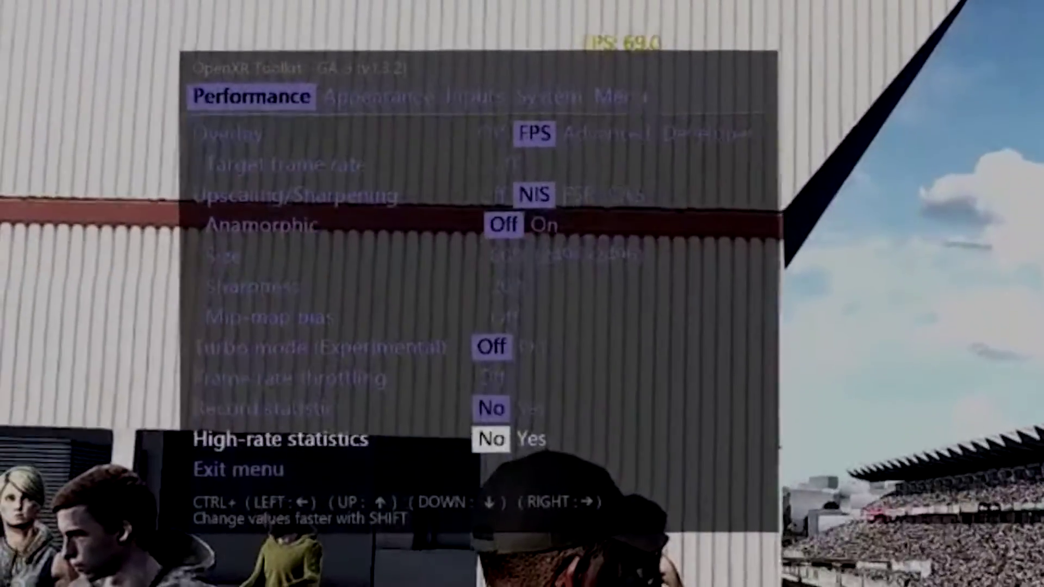
{"action": "key", "text": "ctrl+Down"}
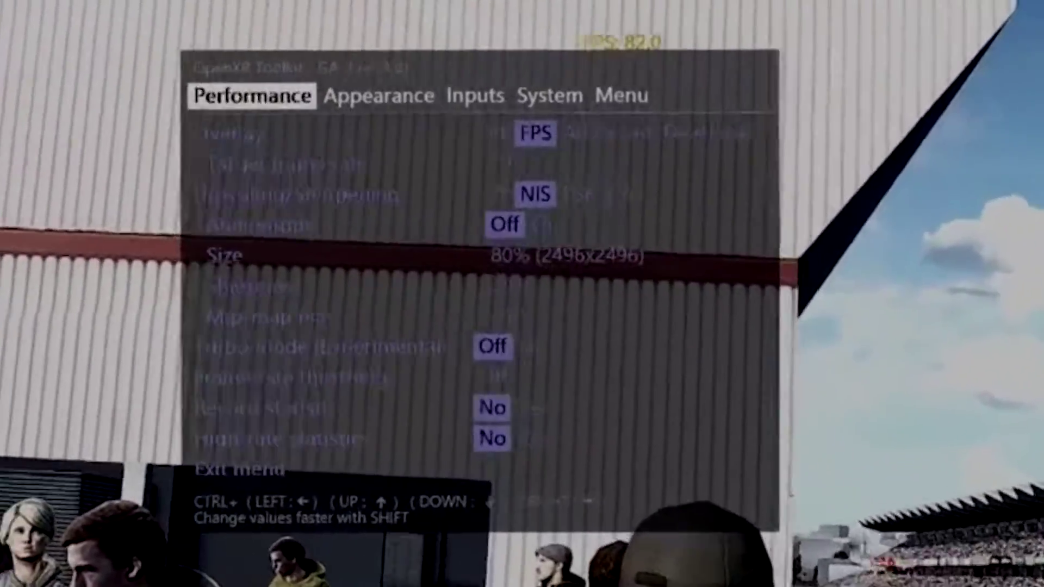
{"action": "key", "text": "ctrl+Down"}
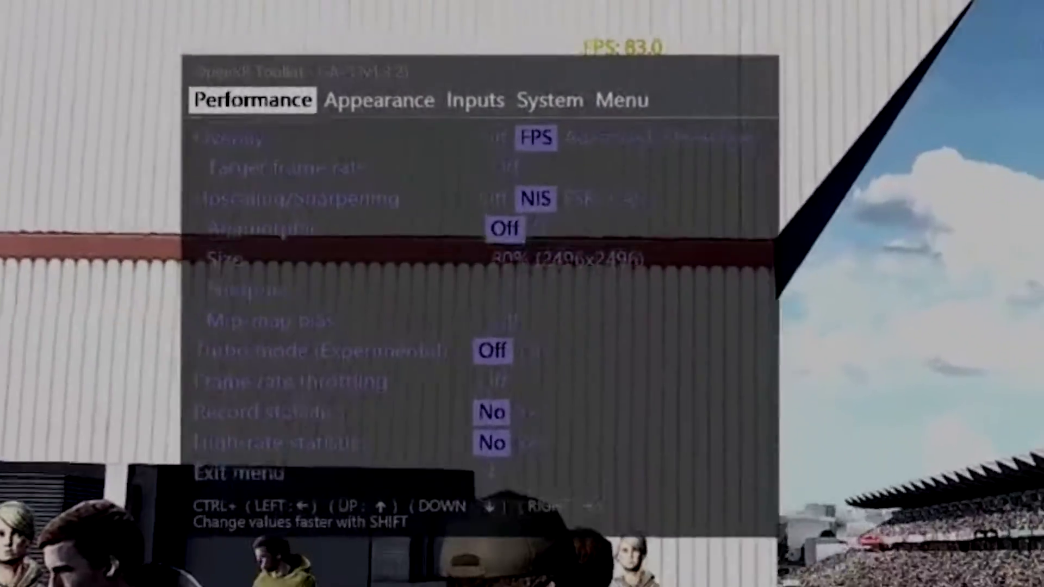
{"action": "key", "text": "ctrl+Down"}
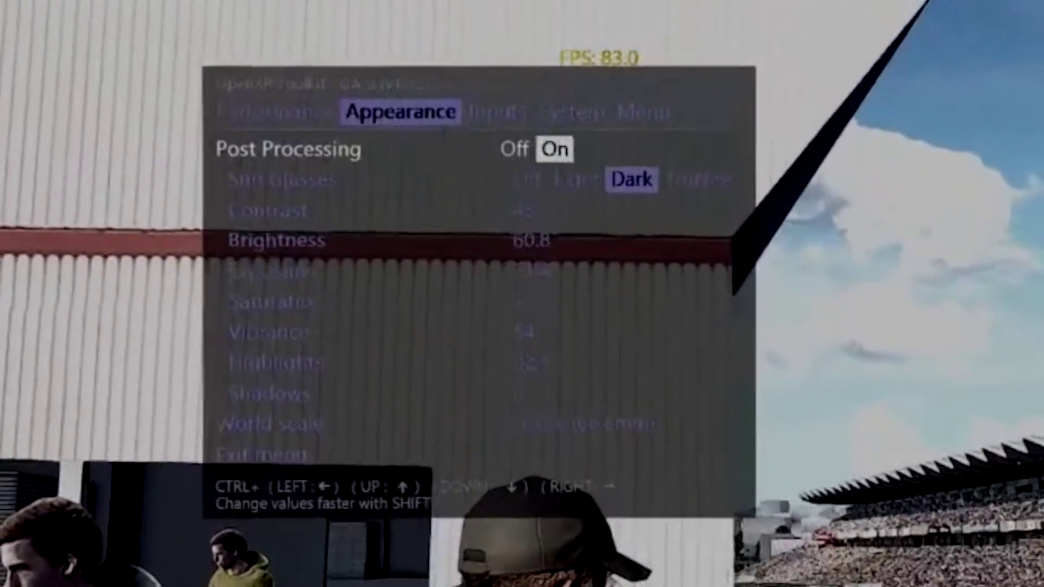
Step: Review the Appearance rows Contrast, World scale and Vibrance, then return to the page selector
{"action": "key", "text": "ctrl+Up"}
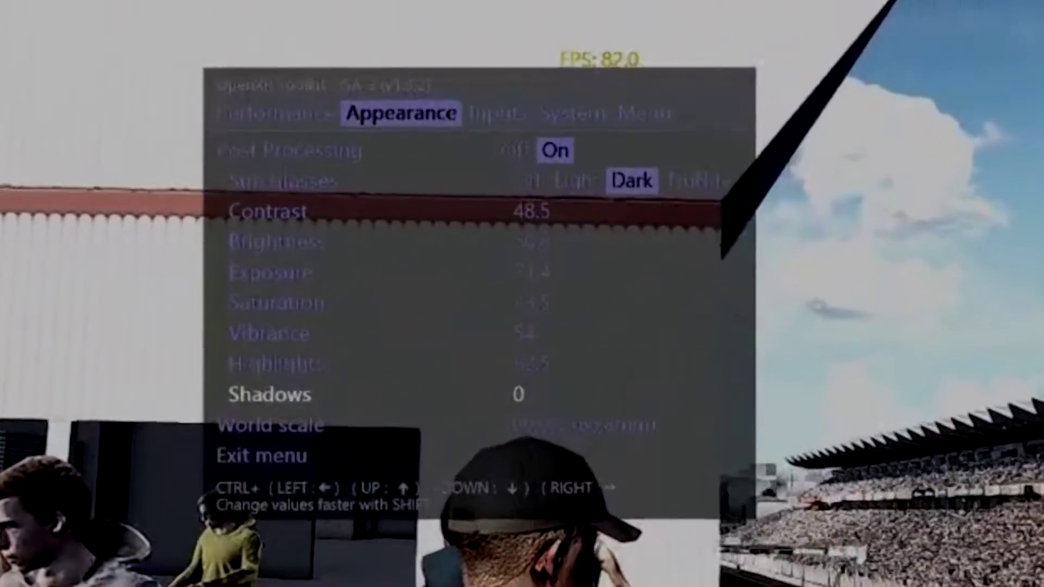
{"action": "key", "text": "ctrl+Down"}
{"action": "key", "text": "ctrl+Up"}
{"action": "key", "text": "ctrl+Up"}
{"action": "key", "text": "ctrl+Up"}
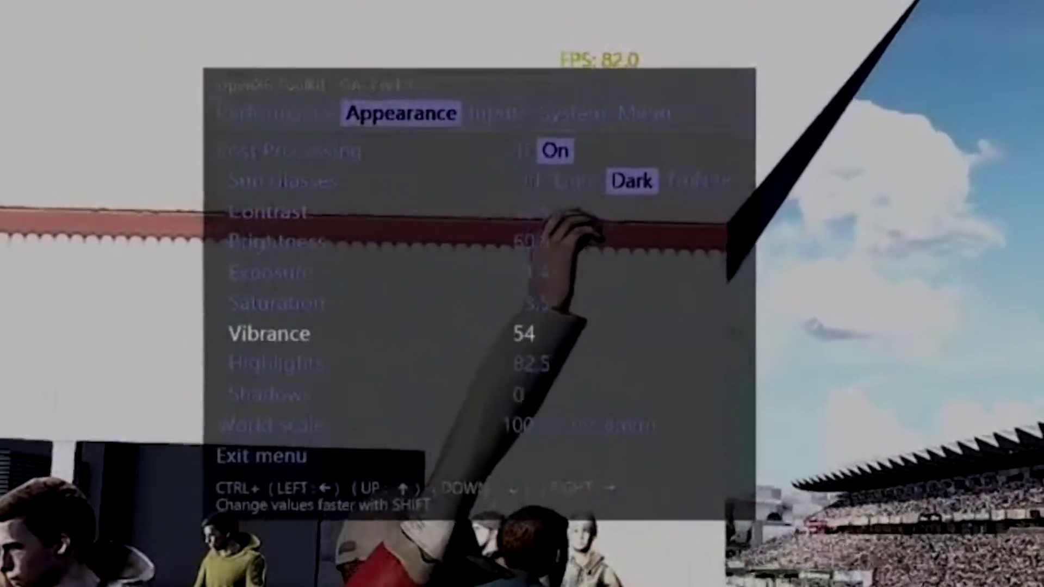
{"action": "key", "text": "ctrl+Up"}
{"action": "key", "text": "ctrl+Up"}
{"action": "key", "text": "ctrl+Up"}
{"action": "key", "text": "ctrl+Up"}
{"action": "key", "text": "ctrl+Up"}
{"action": "key", "text": "ctrl+Up"}
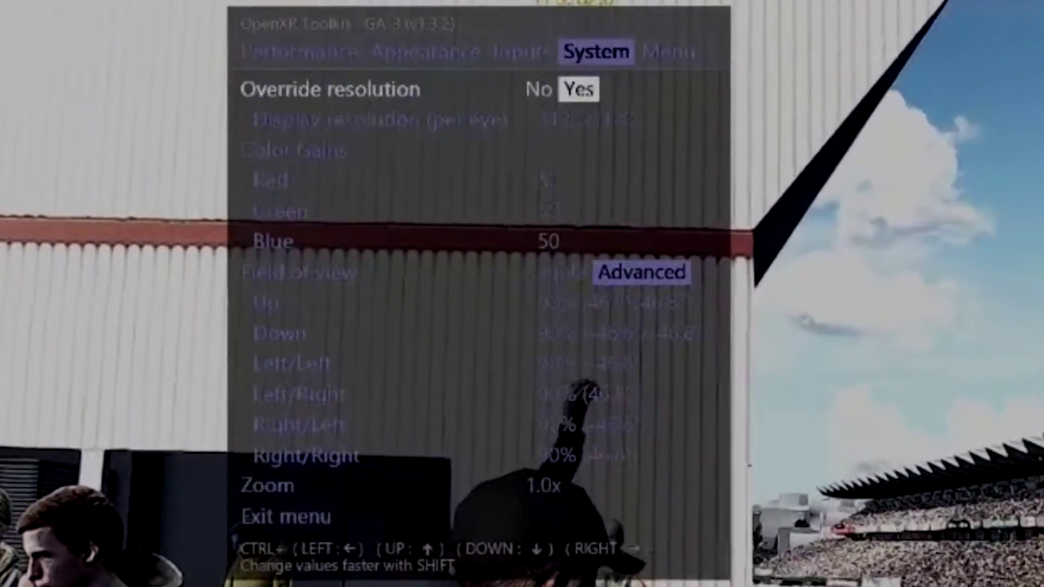
Step: Inspect the Advanced field-of-view edges on the System page, all set to 90% (46.8°)
{"action": "key", "text": "ctrl+Down"}
{"action": "key", "text": "ctrl+Down"}
{"action": "key", "text": "ctrl+Down"}
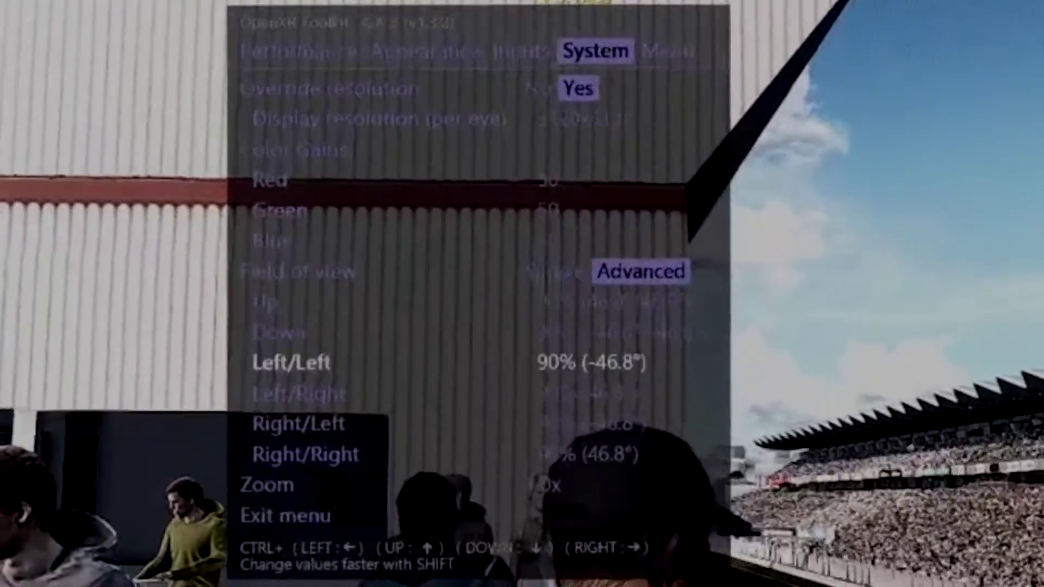
{"action": "key", "text": "ctrl+Up"}
{"action": "key", "text": "ctrl+Up"}
{"action": "key", "text": "ctrl+Up"}
{"action": "key", "text": "ctrl+Up"}
{"action": "key", "text": "ctrl+Up"}
{"action": "key", "text": "ctrl+Up"}
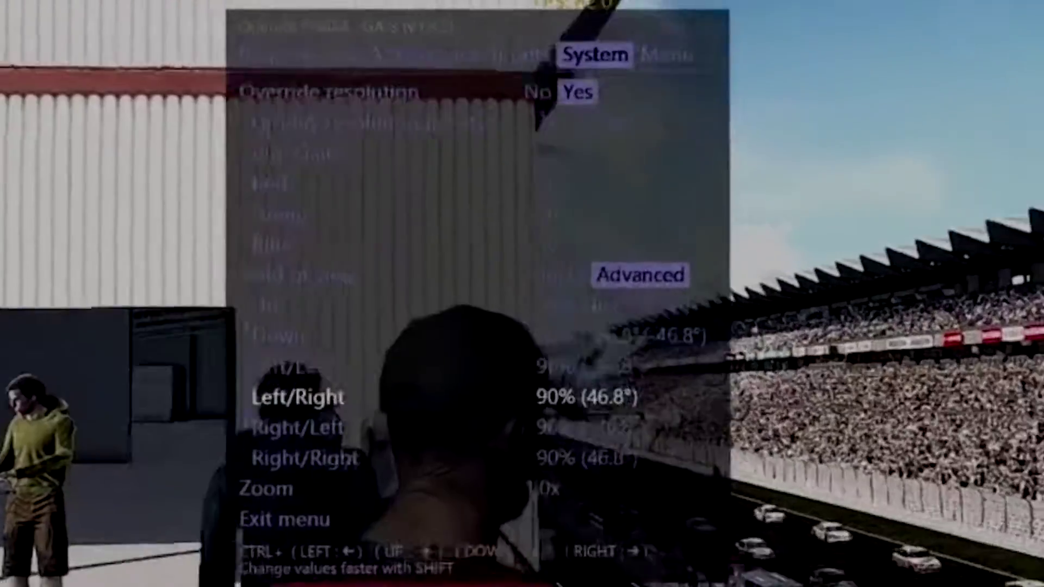